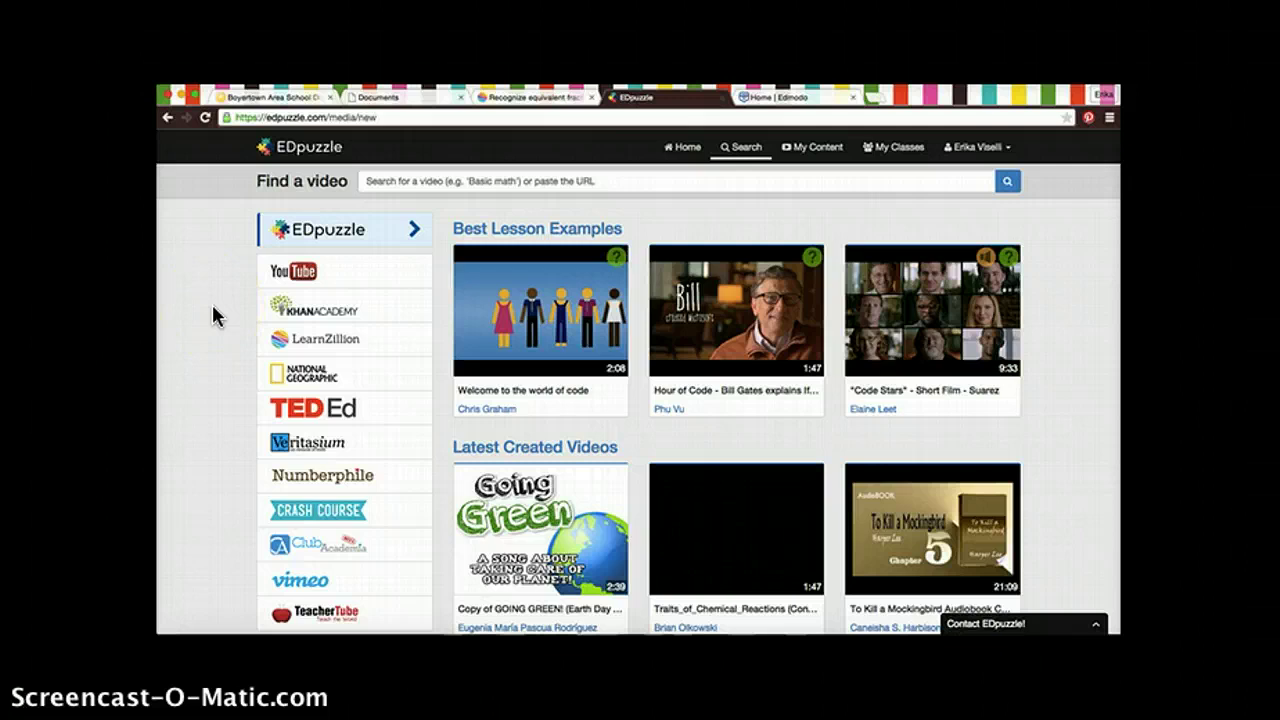
Leave the video search page and open the My Content library
scroll(213, 316, down, 1)
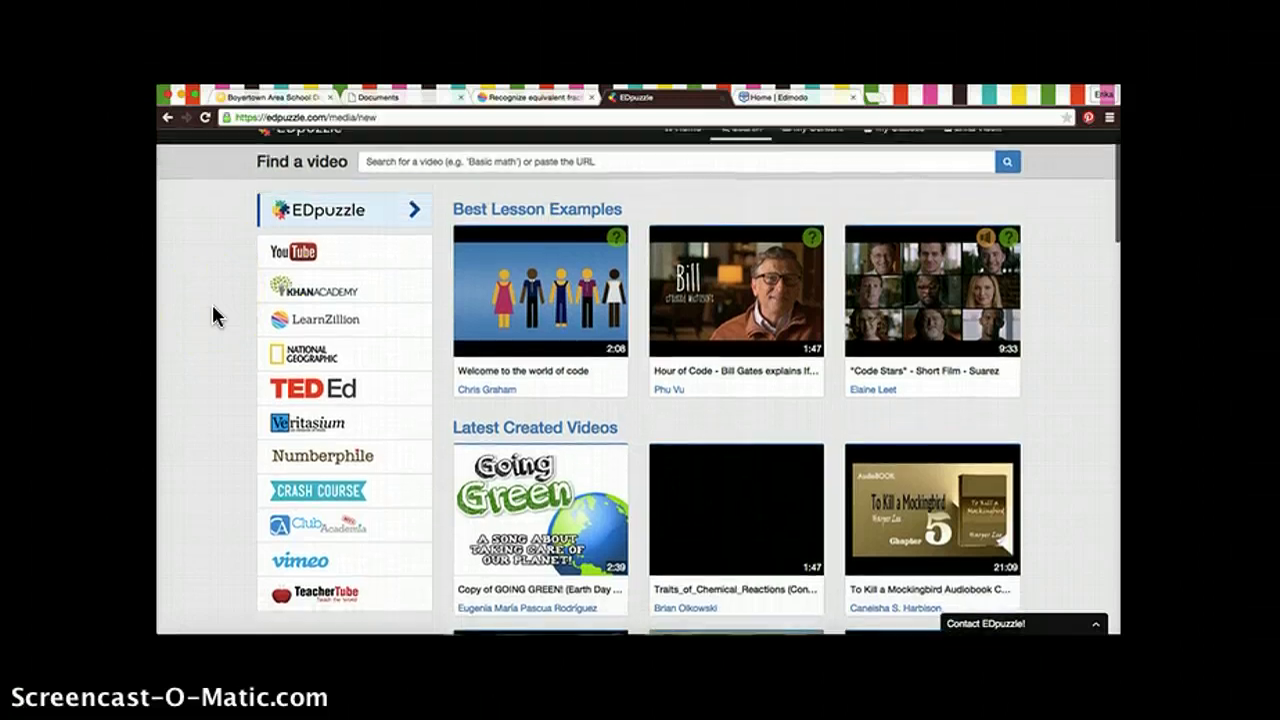
click(330, 268)
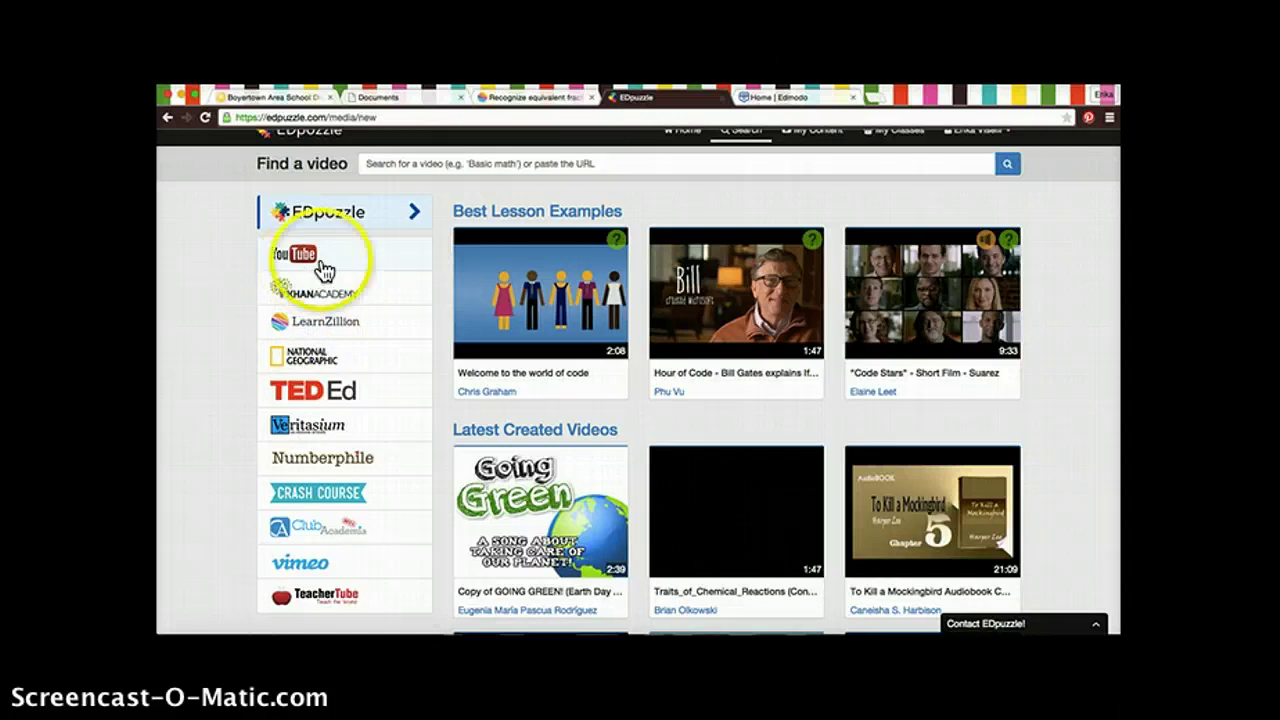
scroll(610, 260, up, 2)
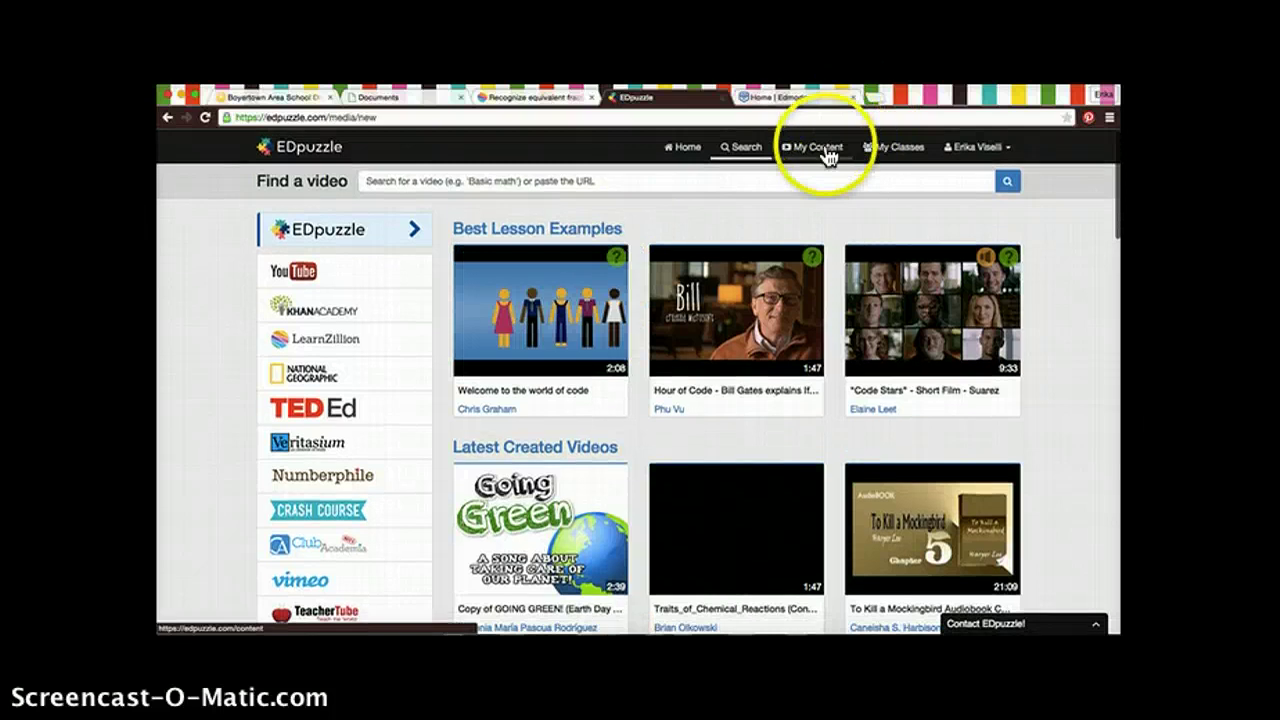
click(818, 147)
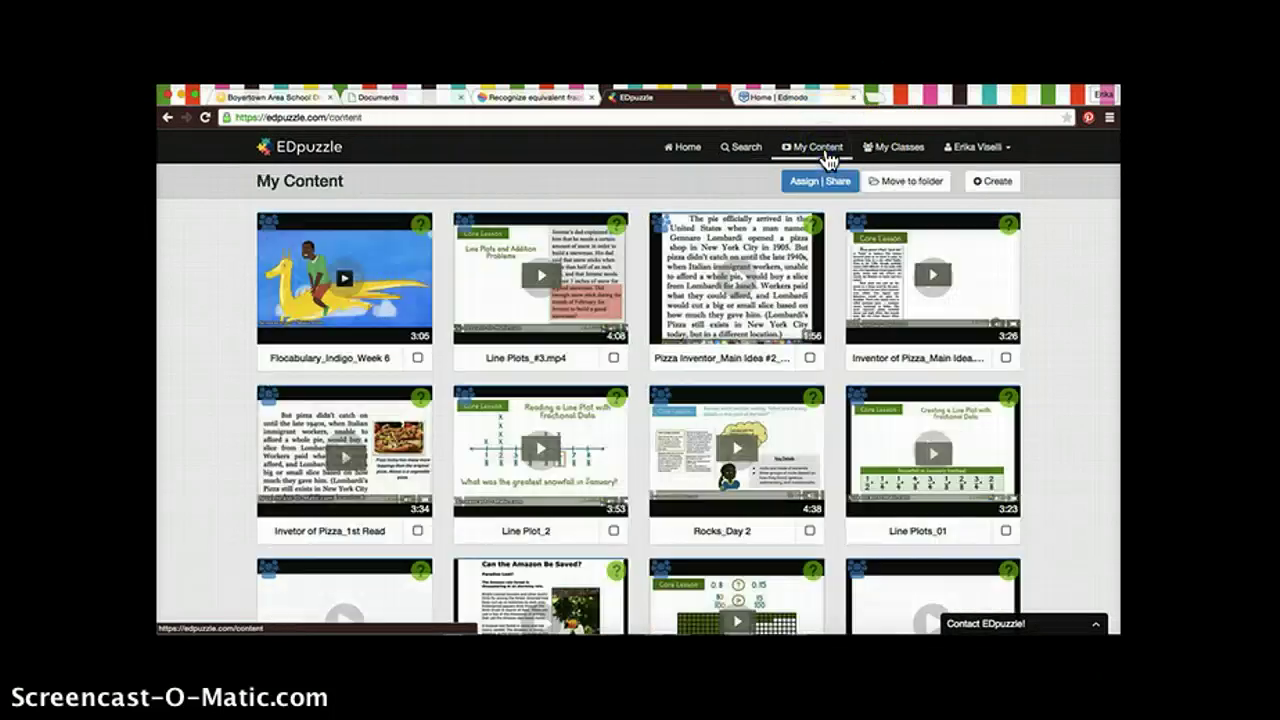
Look over the creation options and browse the saved videos and folders in My Content
click(998, 190)
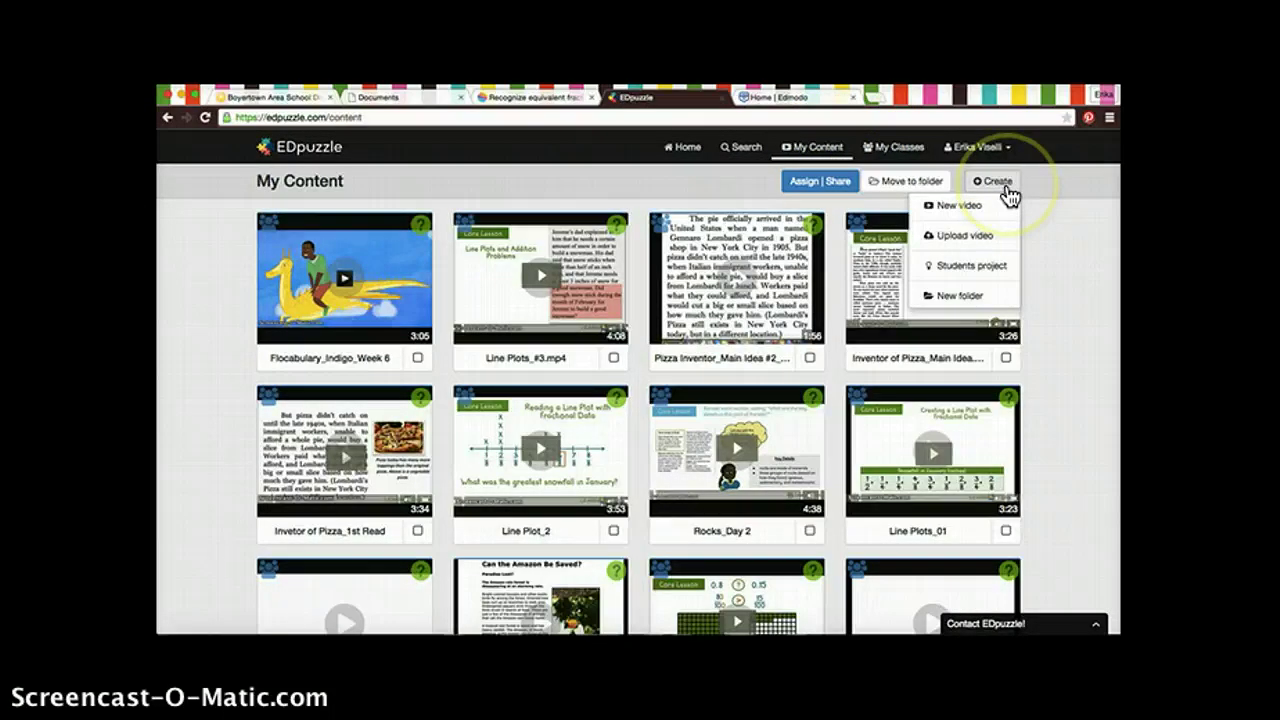
click(1074, 266)
scroll(1063, 266, down, 15)
scroll(1063, 266, up, 2)
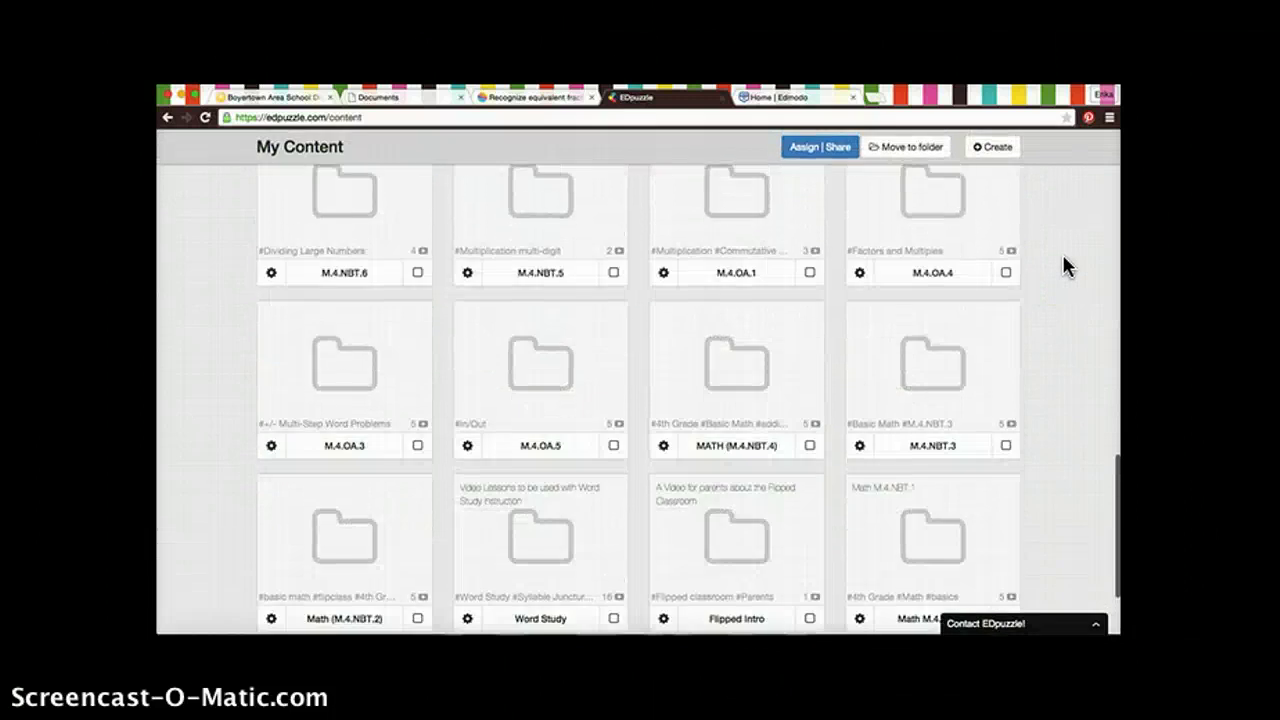
scroll(1063, 264, down, 1)
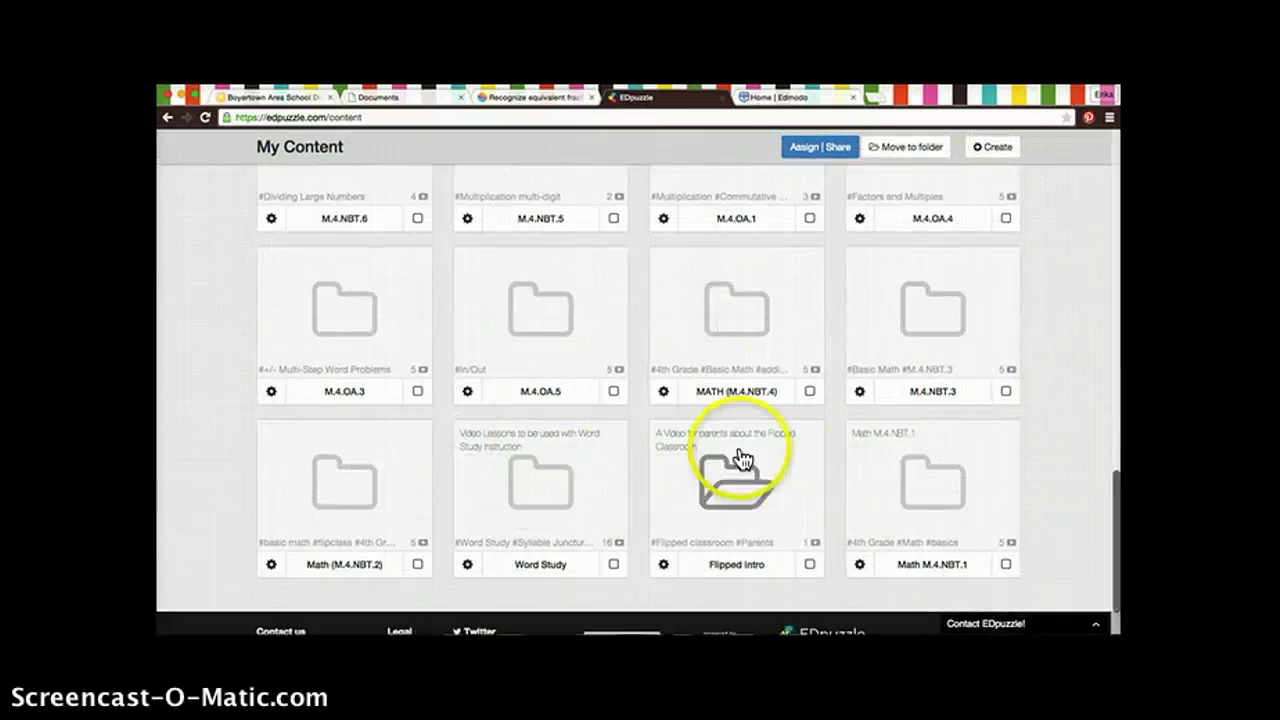
scroll(1086, 415, up, 1)
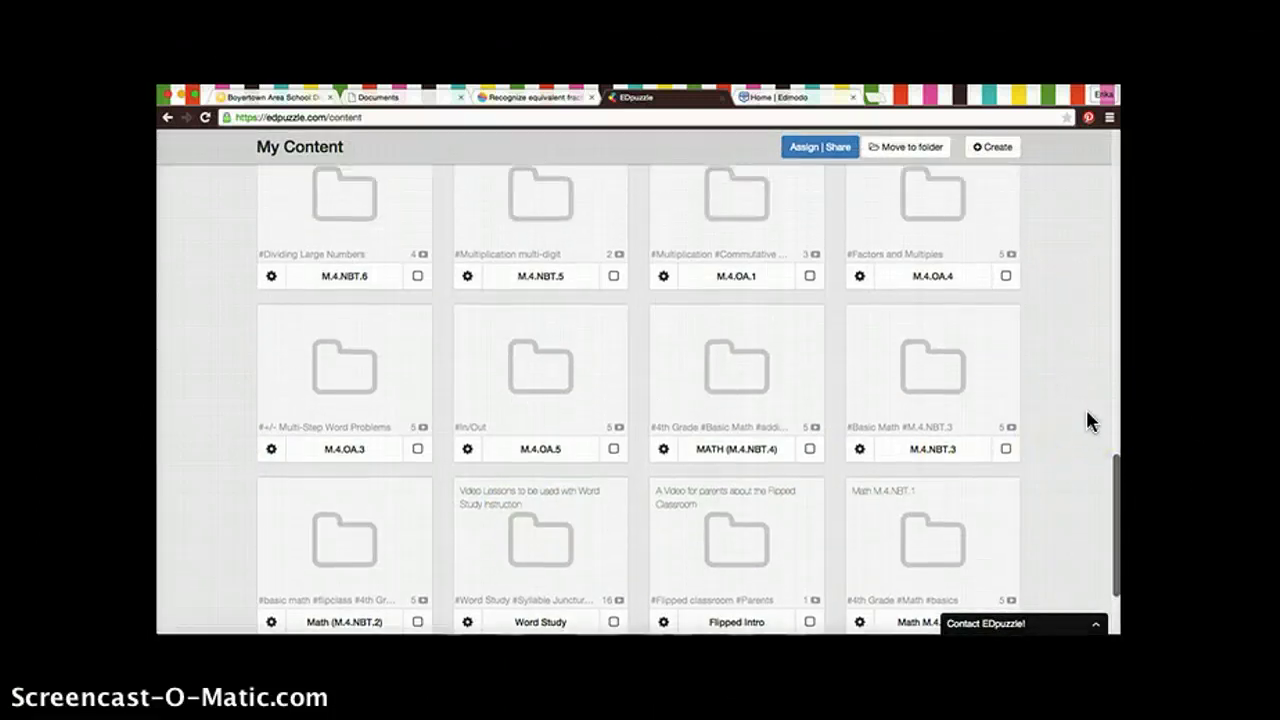
scroll(1087, 412, up, 15)
click(1059, 413)
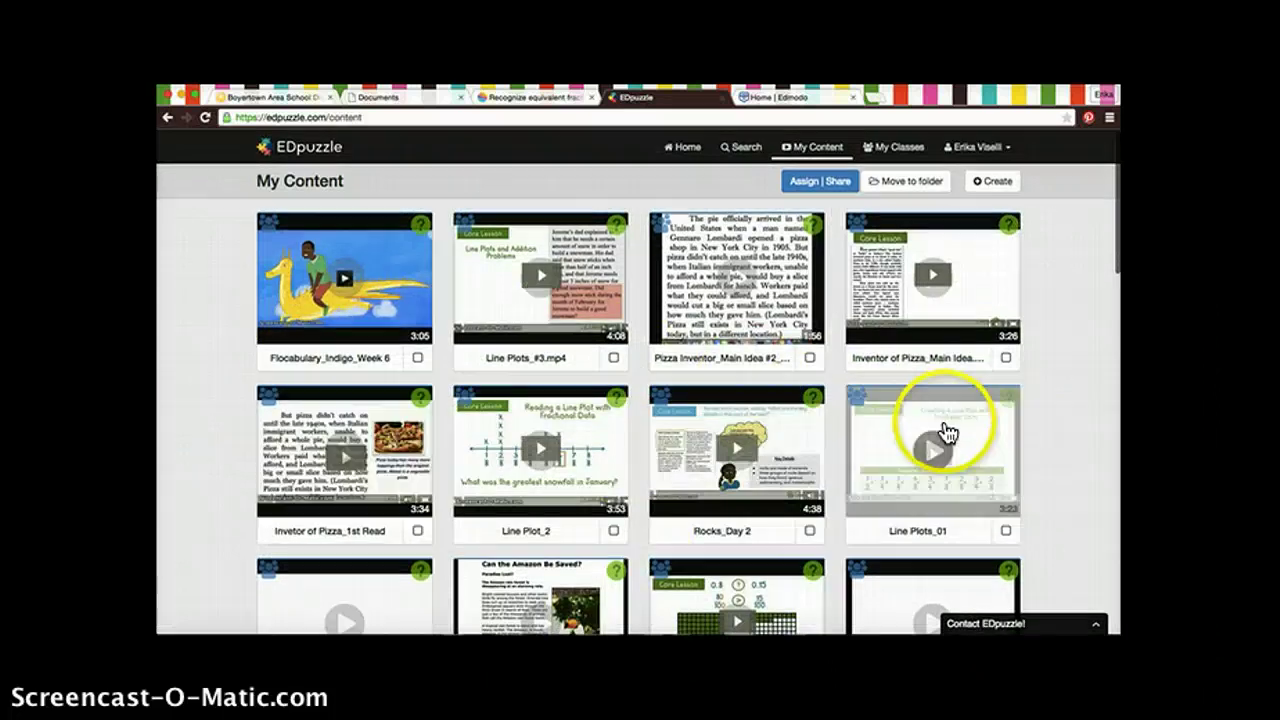
View the dialog for uploading your own videos and close it without uploading anything
click(990, 181)
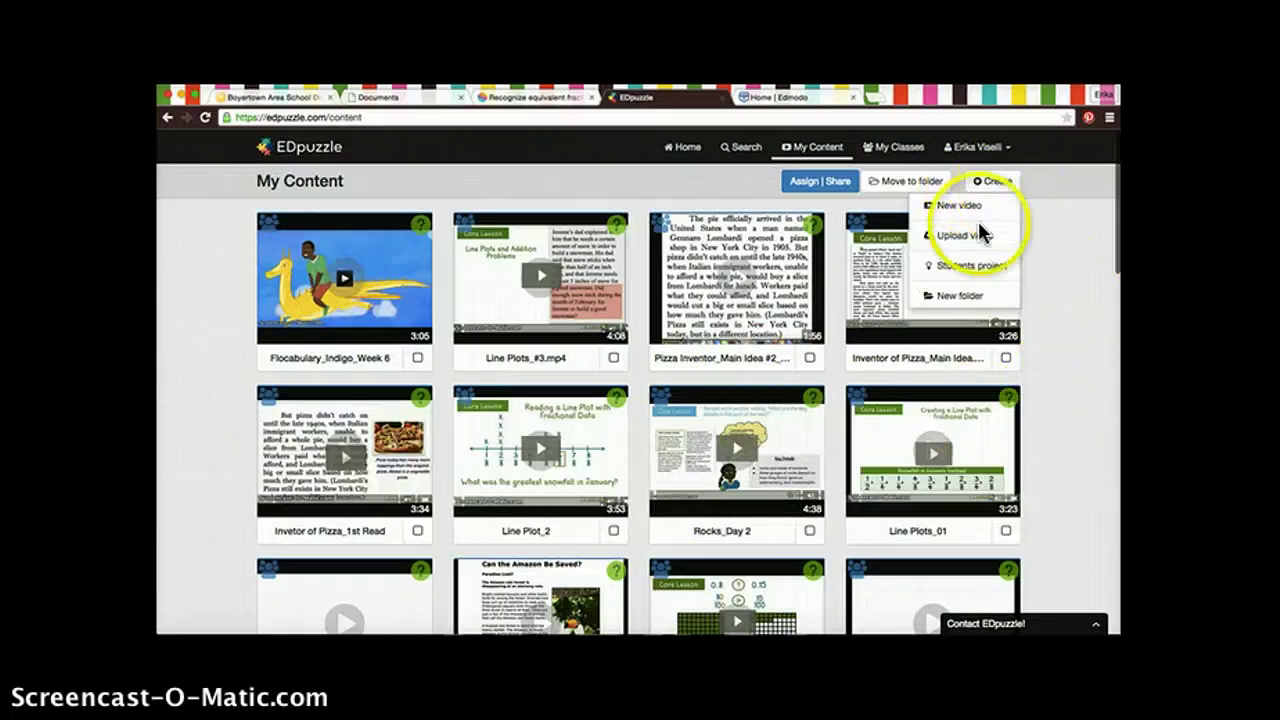
click(978, 237)
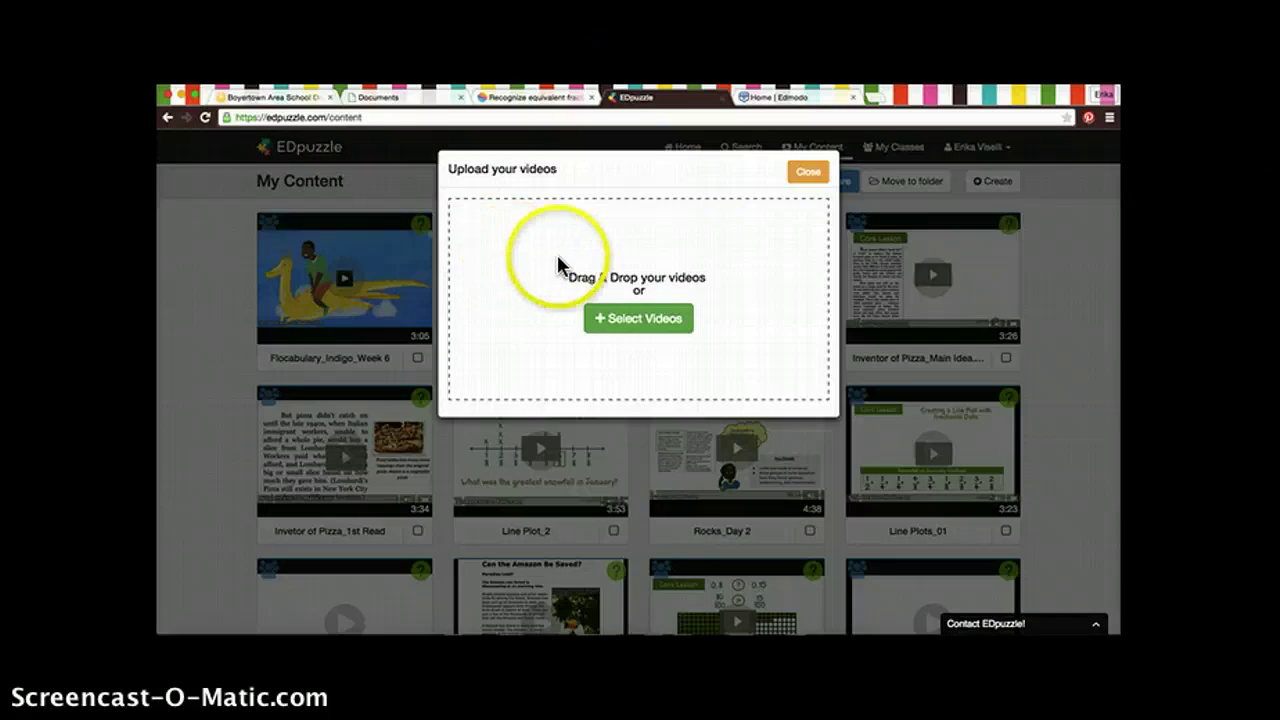
click(808, 174)
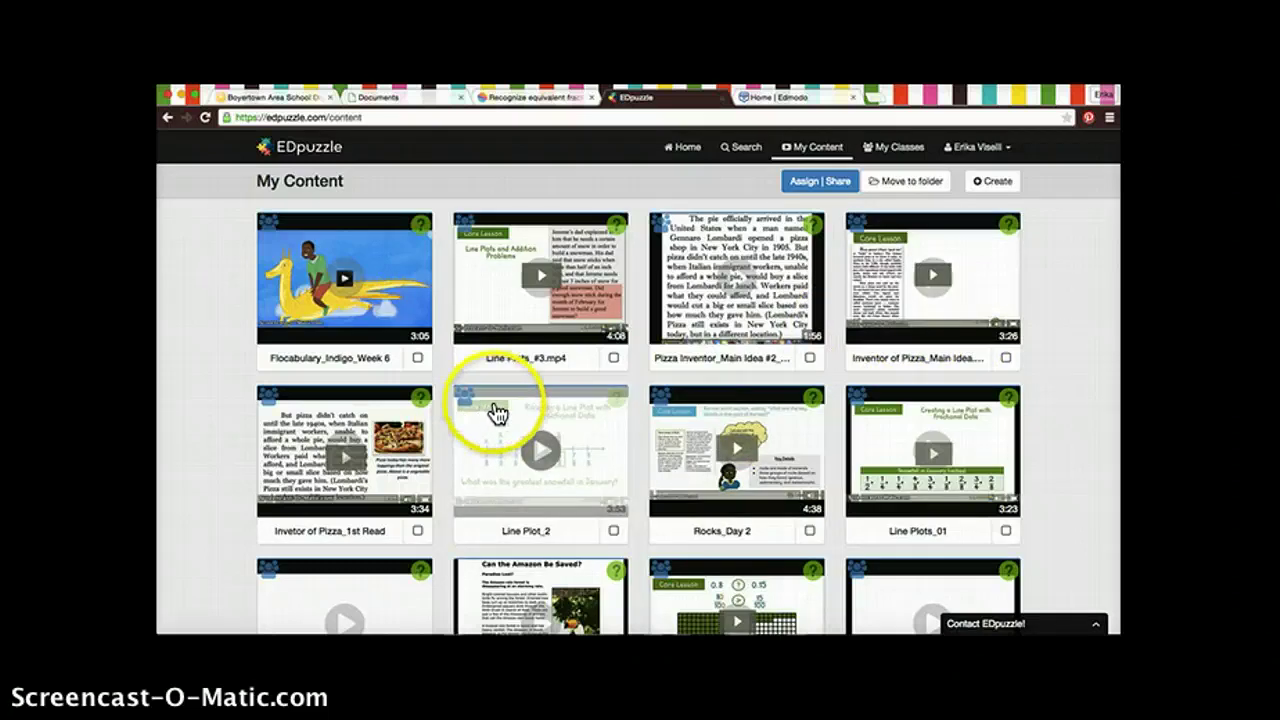
Find the video "Can the Amazon Be Saved.mp4" in the library and open it for editing at the Quizzes stage
scroll(480, 430, down, 2)
scroll(490, 450, down, 5)
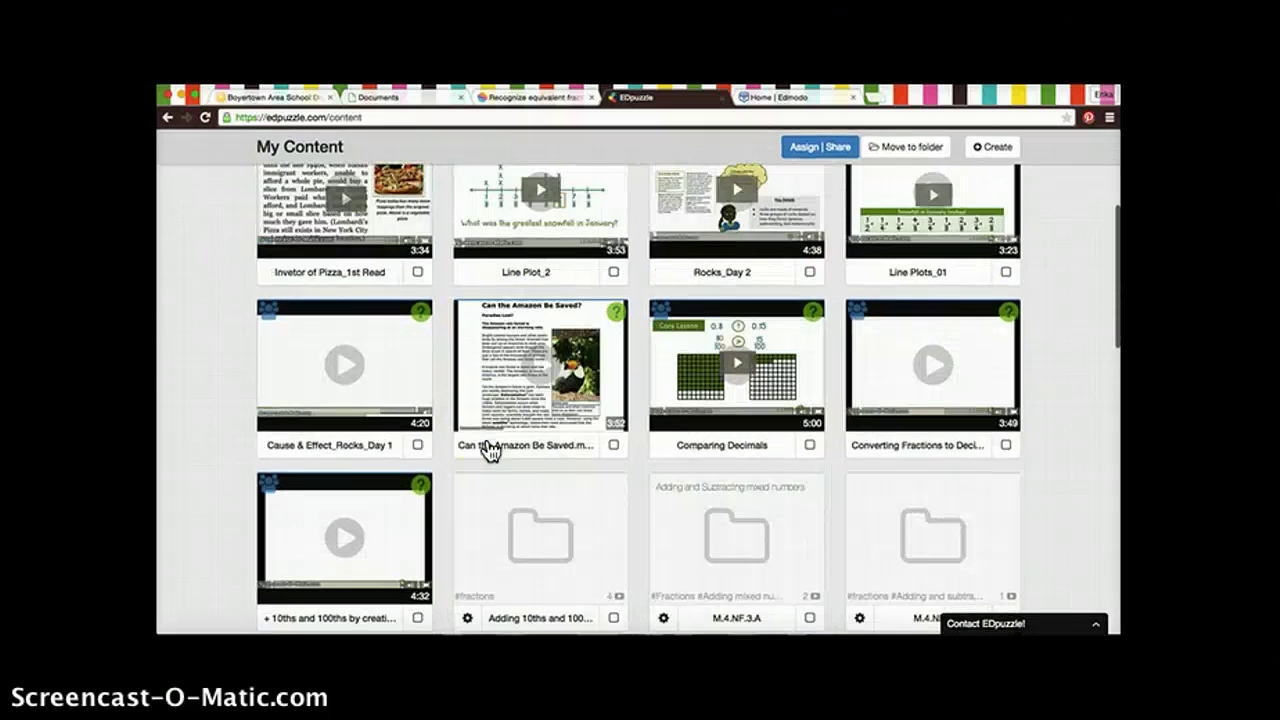
click(470, 345)
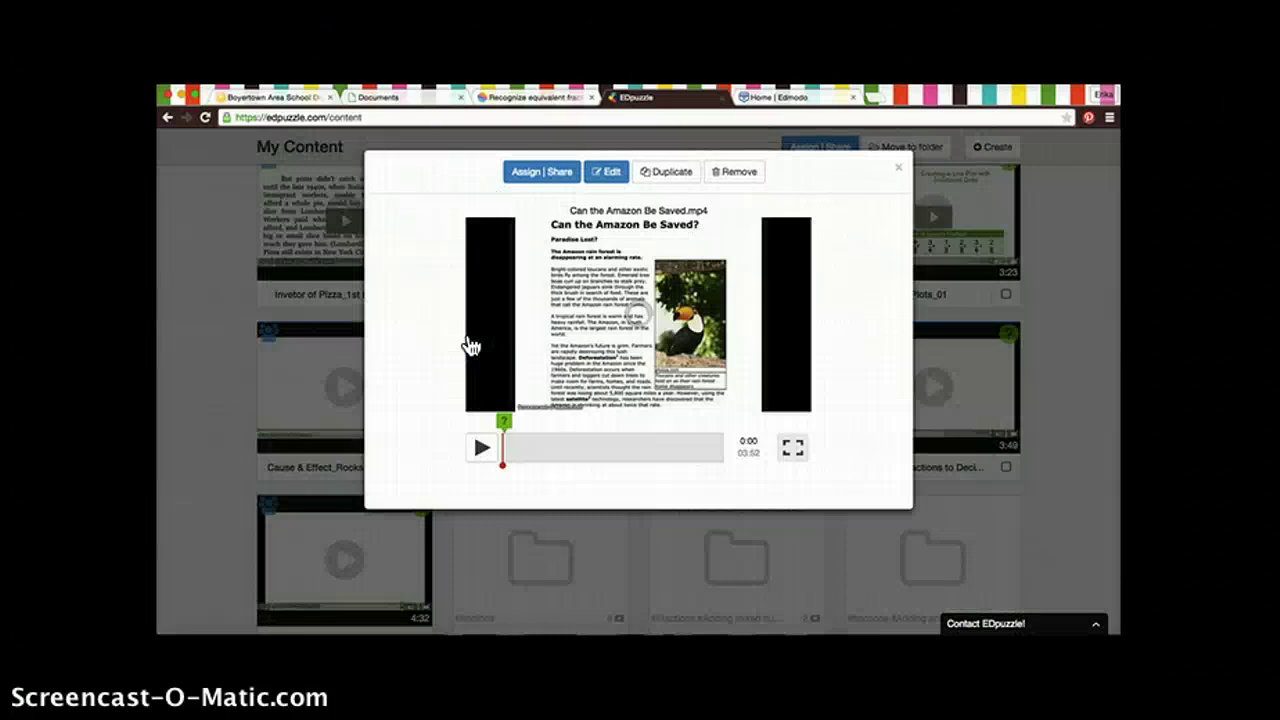
click(610, 175)
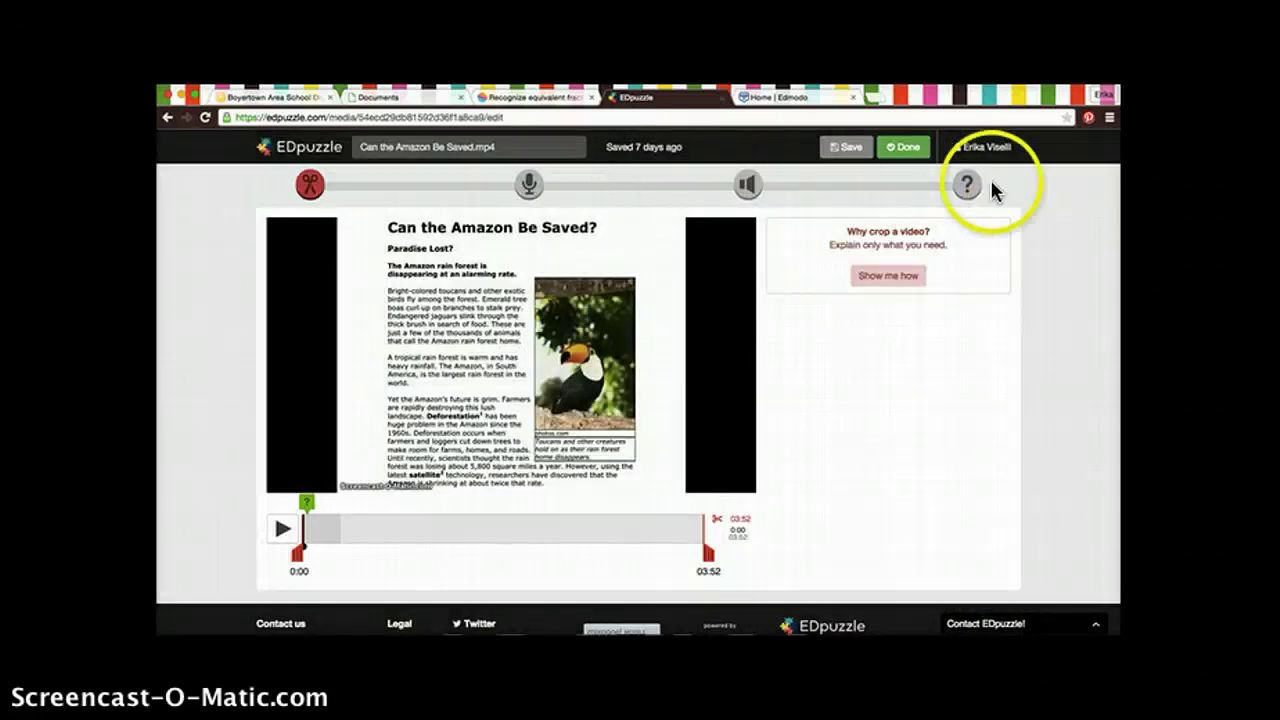
click(967, 185)
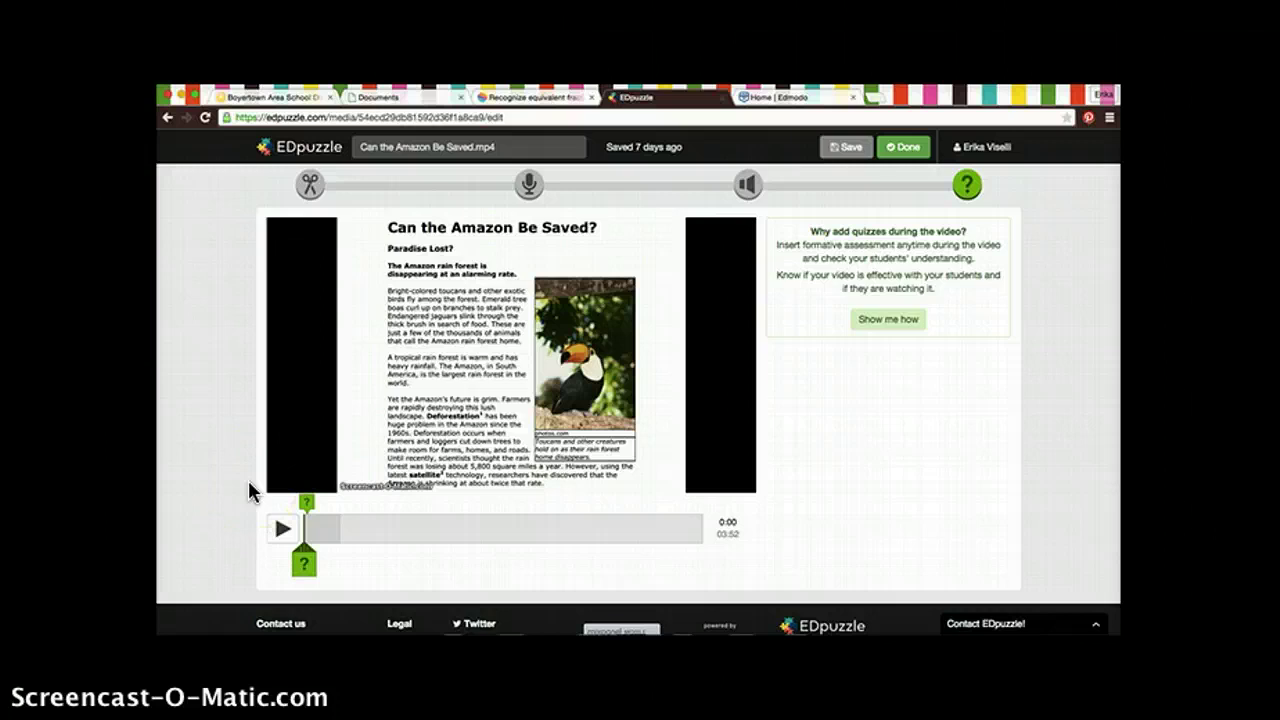
Mute the computer's sound and play the video up to its first quiz question at 0:02
key(XF86AudioMute)
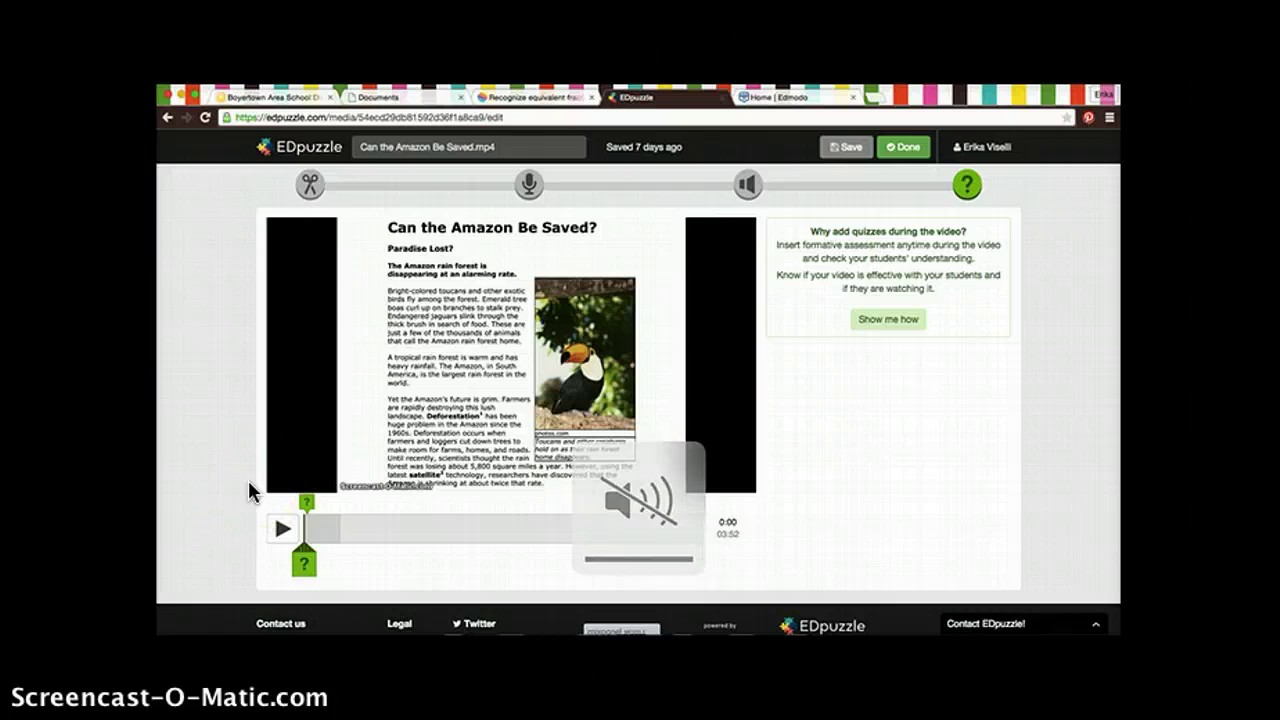
click(283, 528)
click(283, 533)
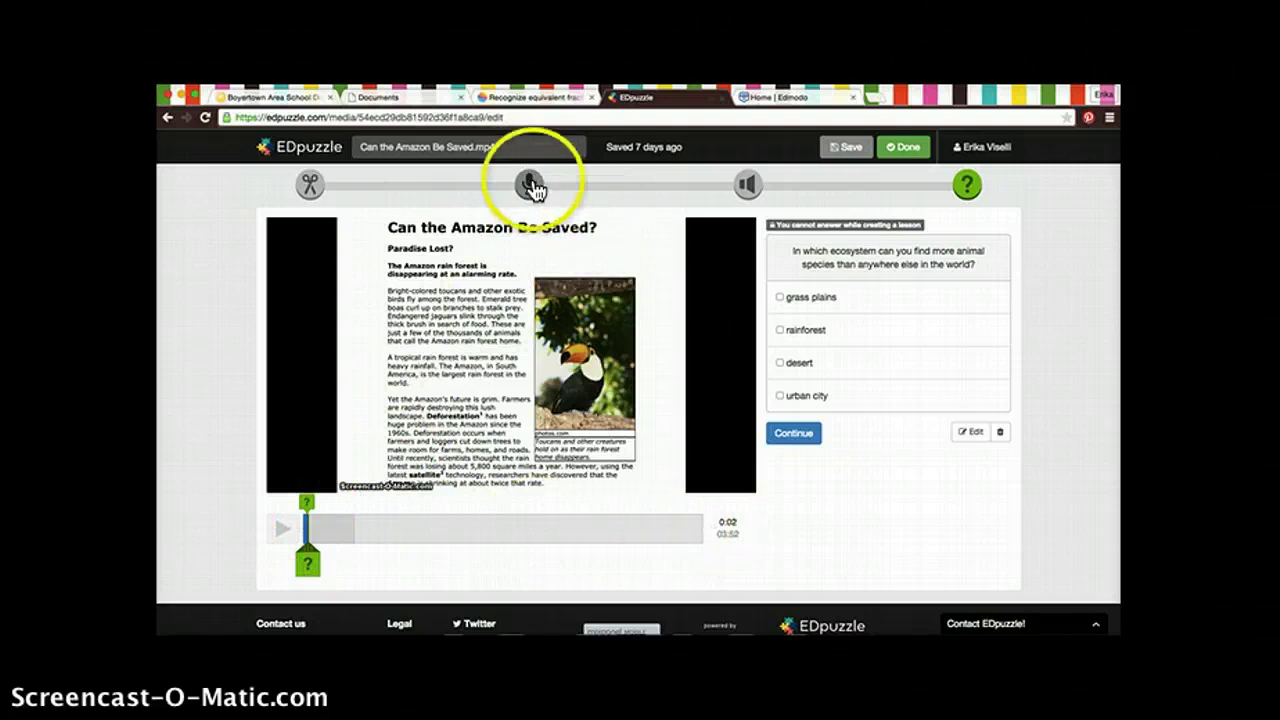
Open the multiple-choice question about the ecosystem with the most animal species for editing and delete it
click(748, 186)
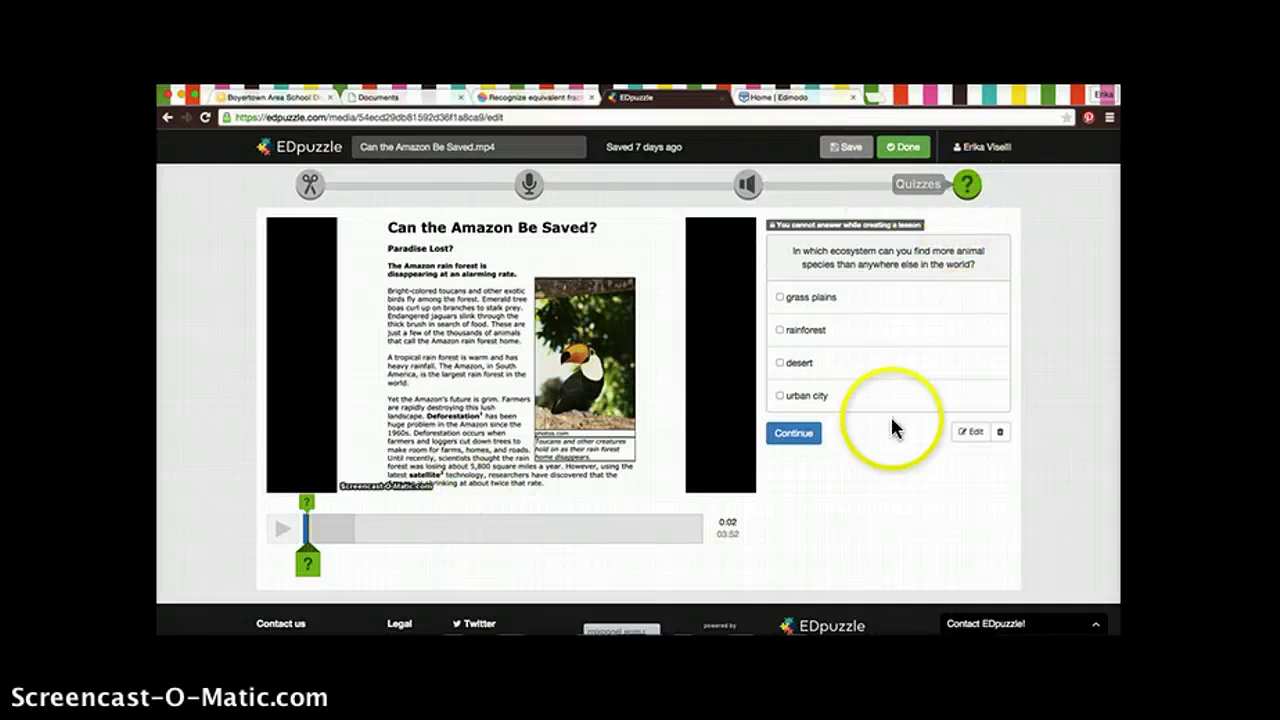
click(968, 433)
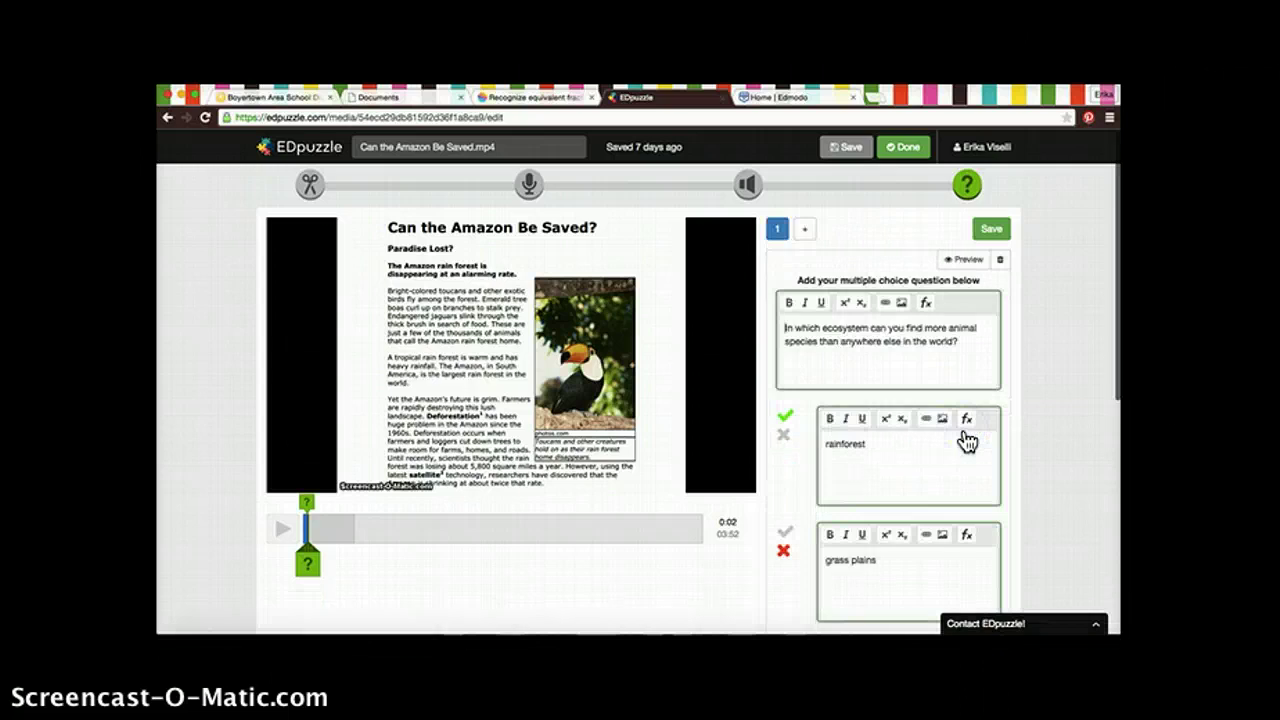
click(993, 230)
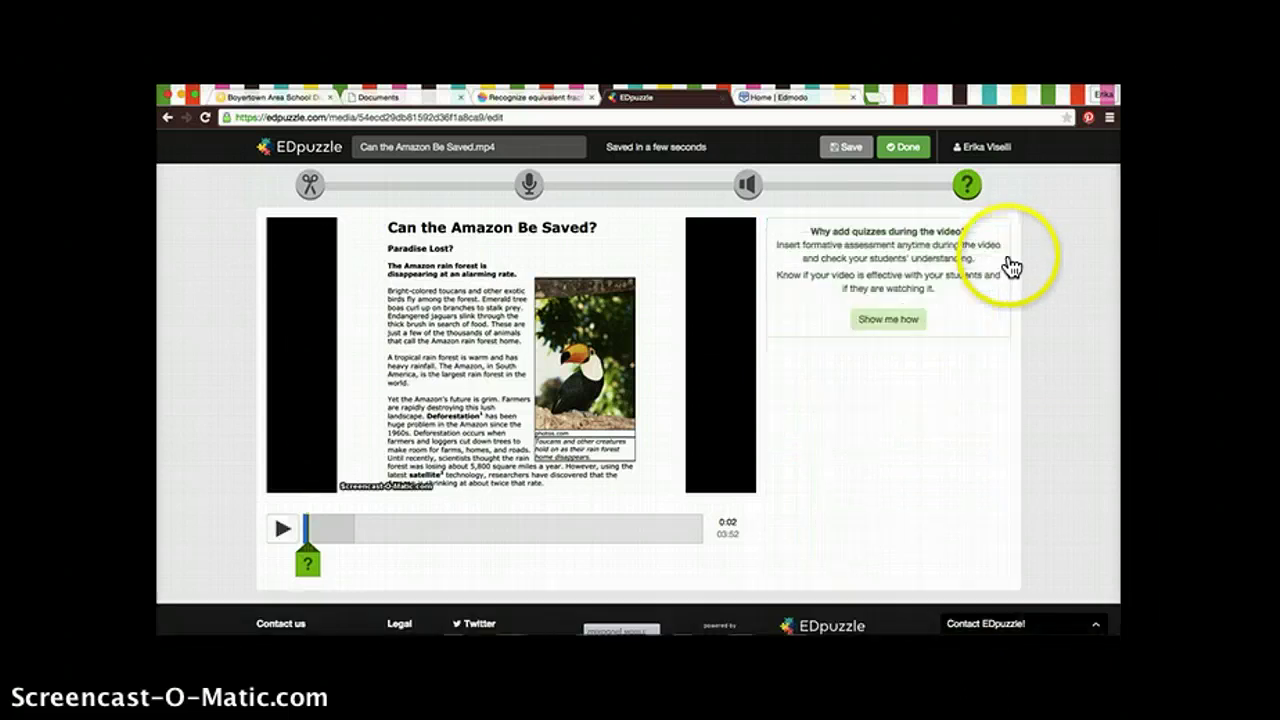
Add a new quiz item at 0:02 as a multiple-choice question reading "What is the title of this article?"
click(308, 563)
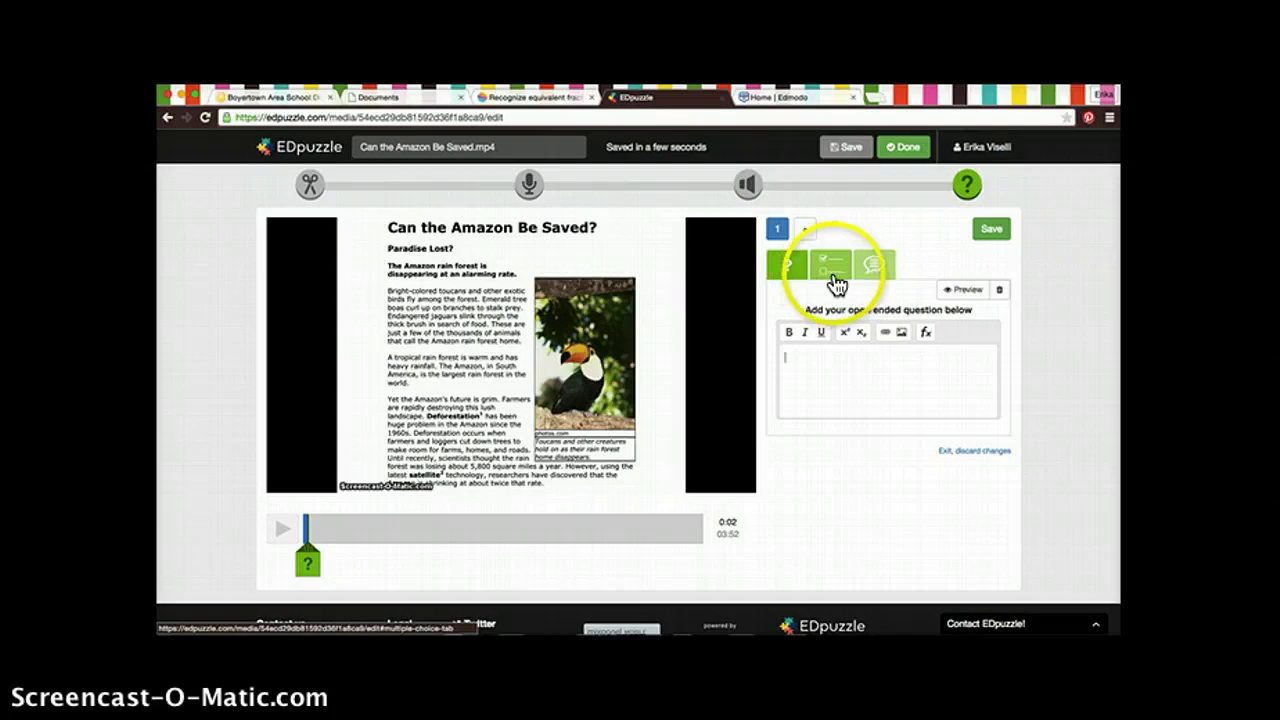
click(887, 272)
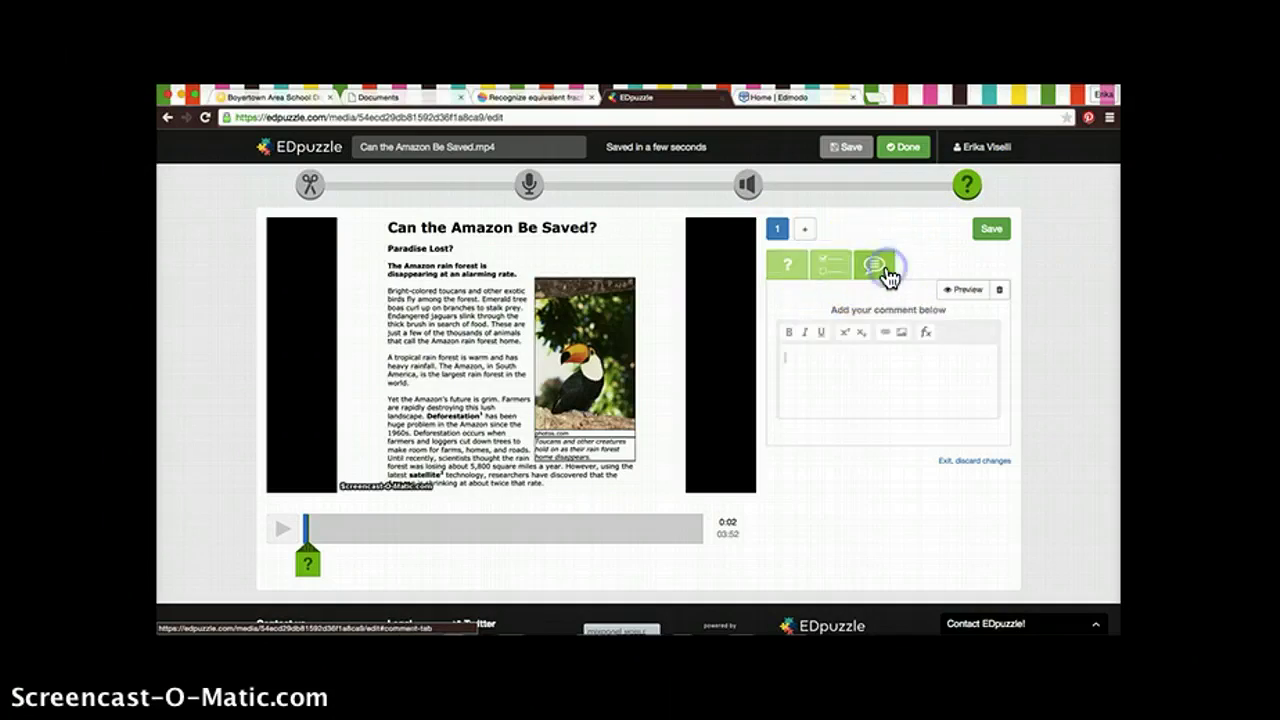
click(784, 274)
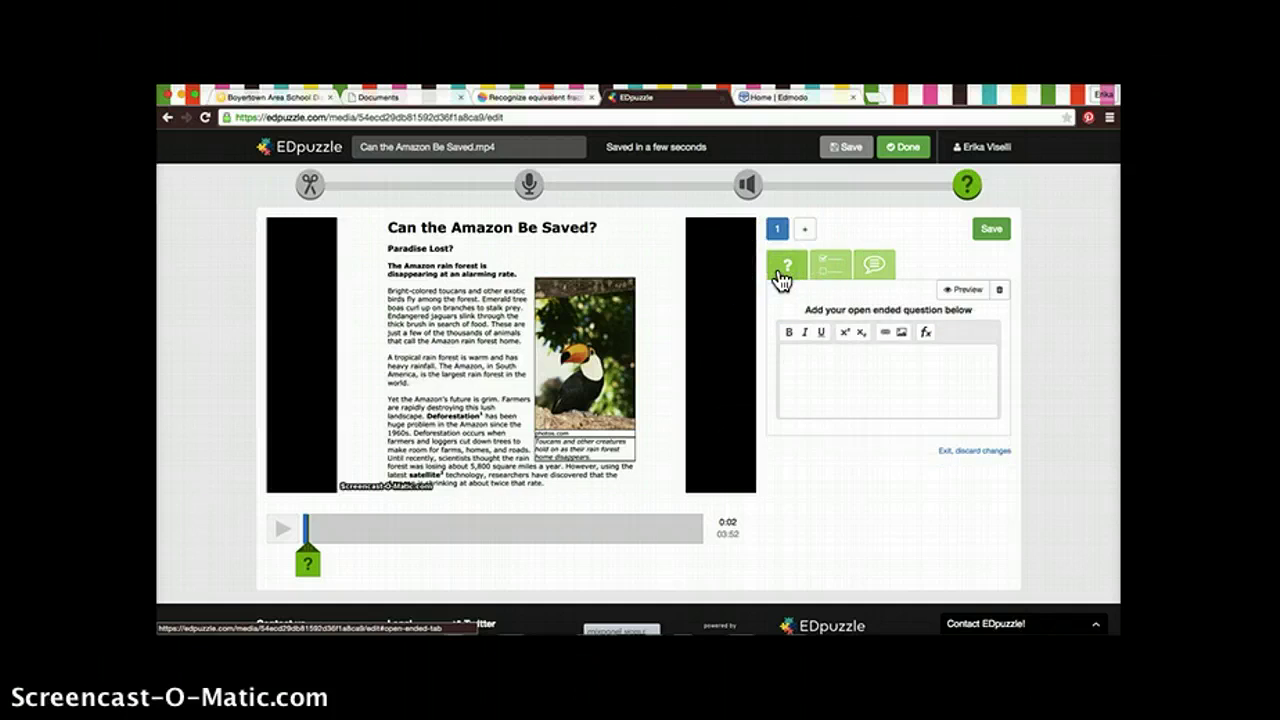
click(803, 369)
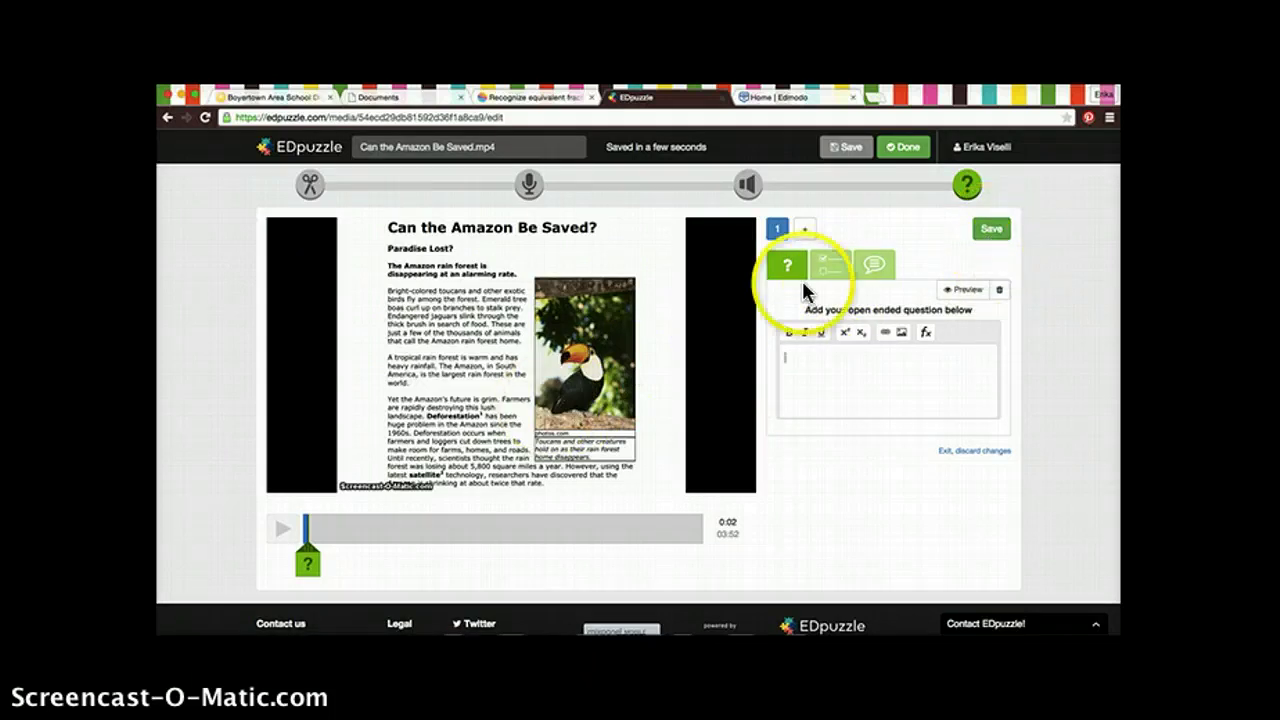
click(840, 264)
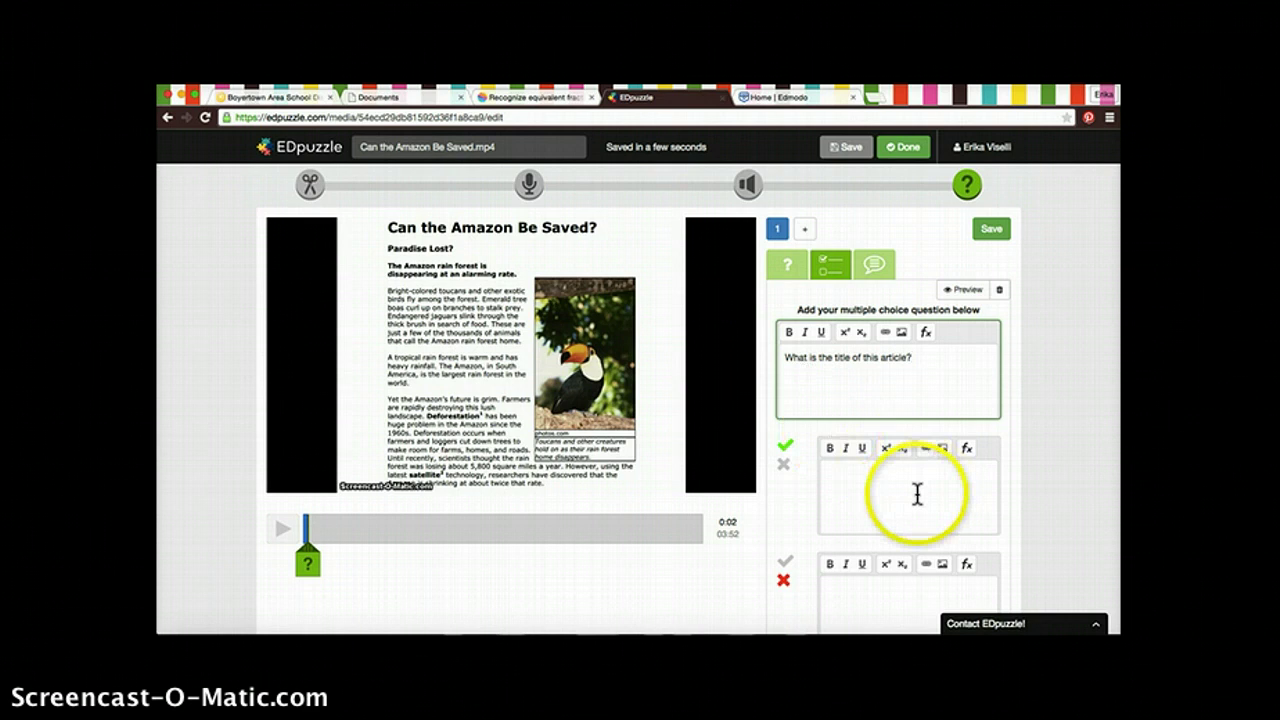
Add a third answer field to the multiple-choice question
scroll(1072, 435, down, 3)
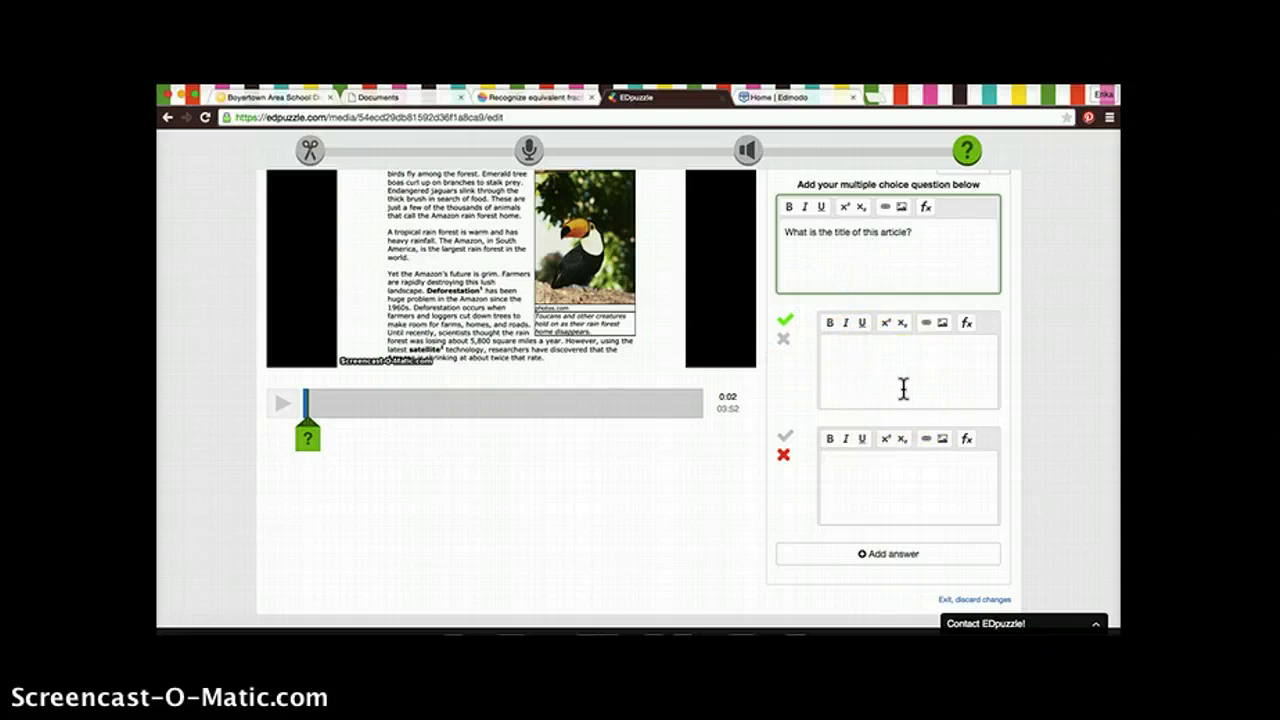
click(834, 552)
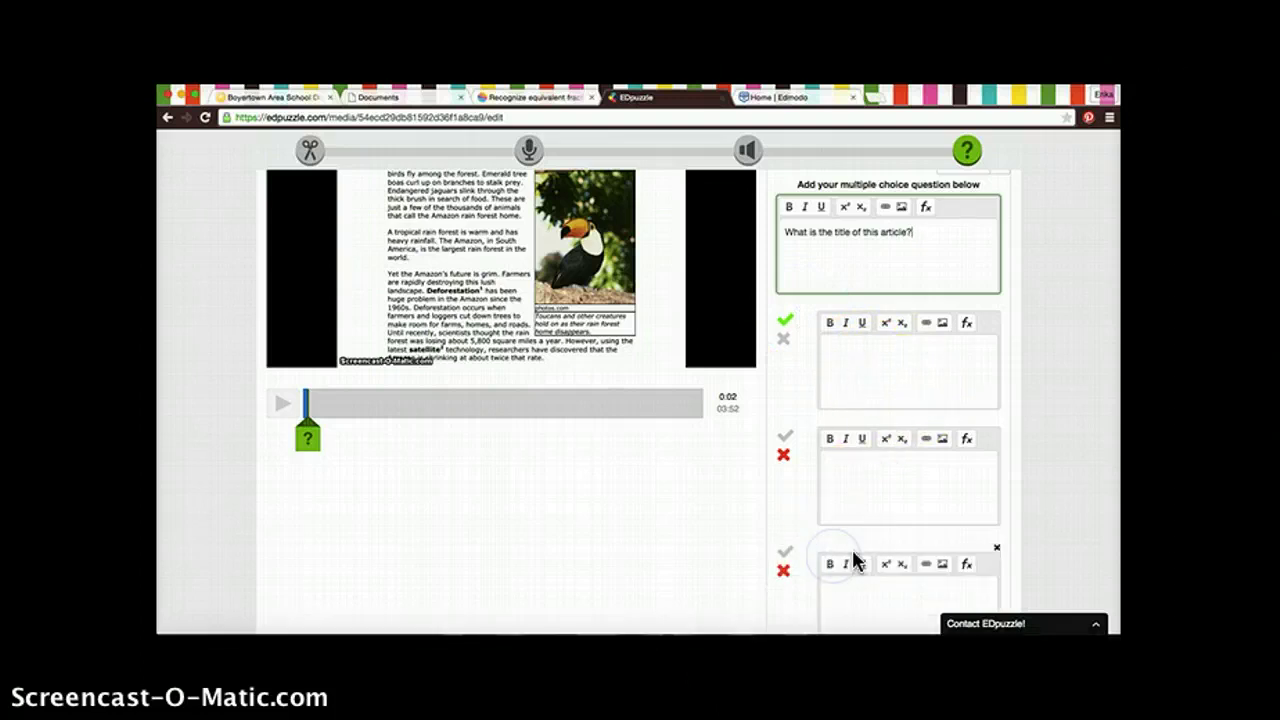
scroll(1051, 534, down, 3)
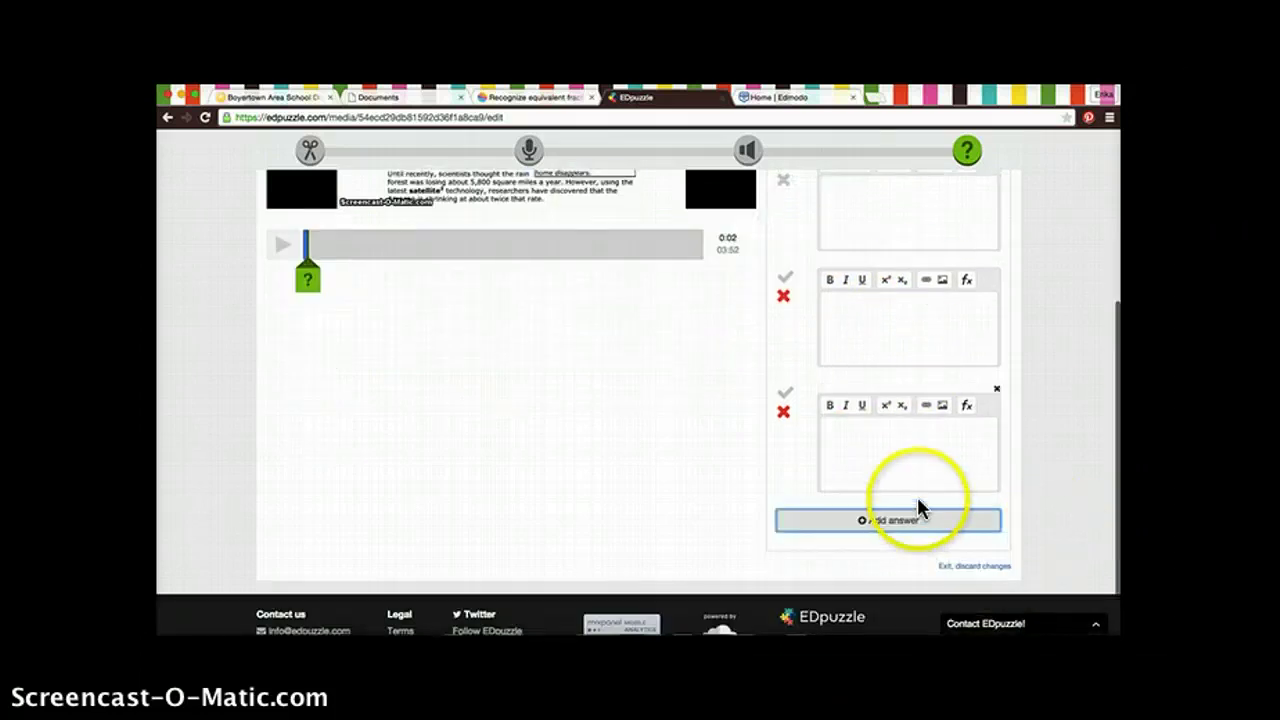
scroll(1088, 430, up, 3)
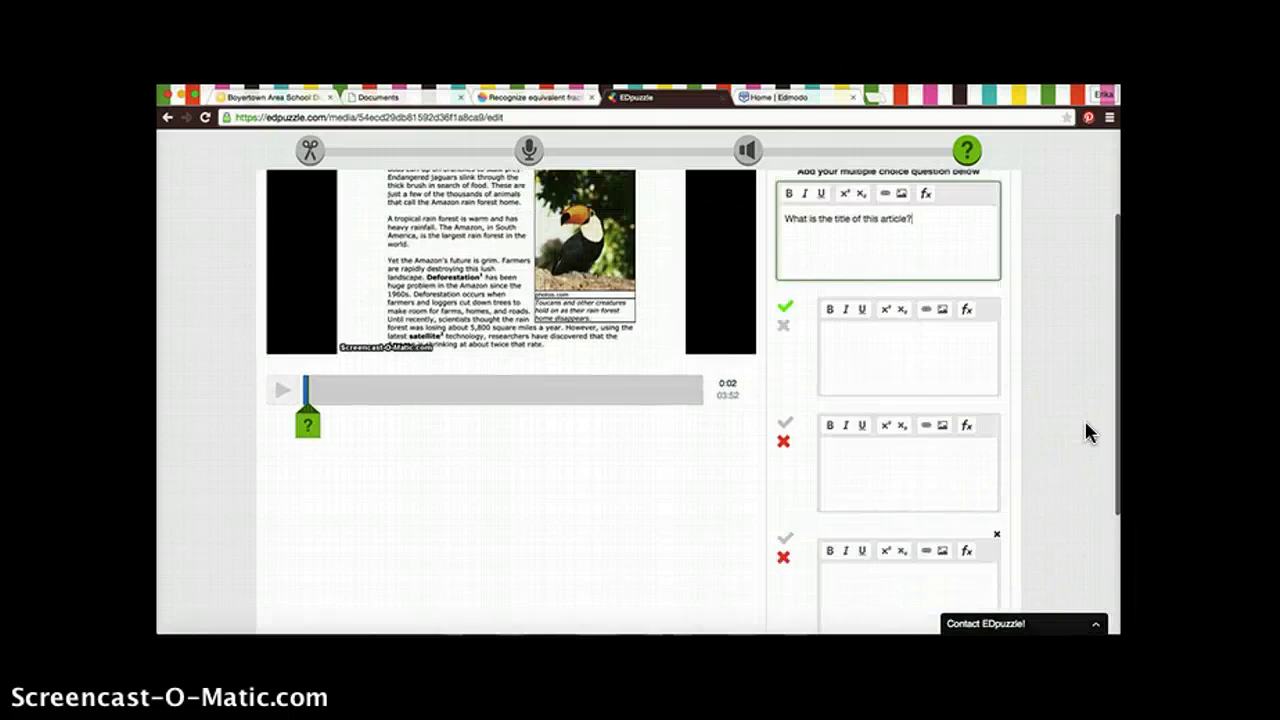
Enter "Can the Amazon be Saved?" as the correct answer and "Amazon" as the incorrect answer
scroll(1088, 430, up, 3)
click(884, 462)
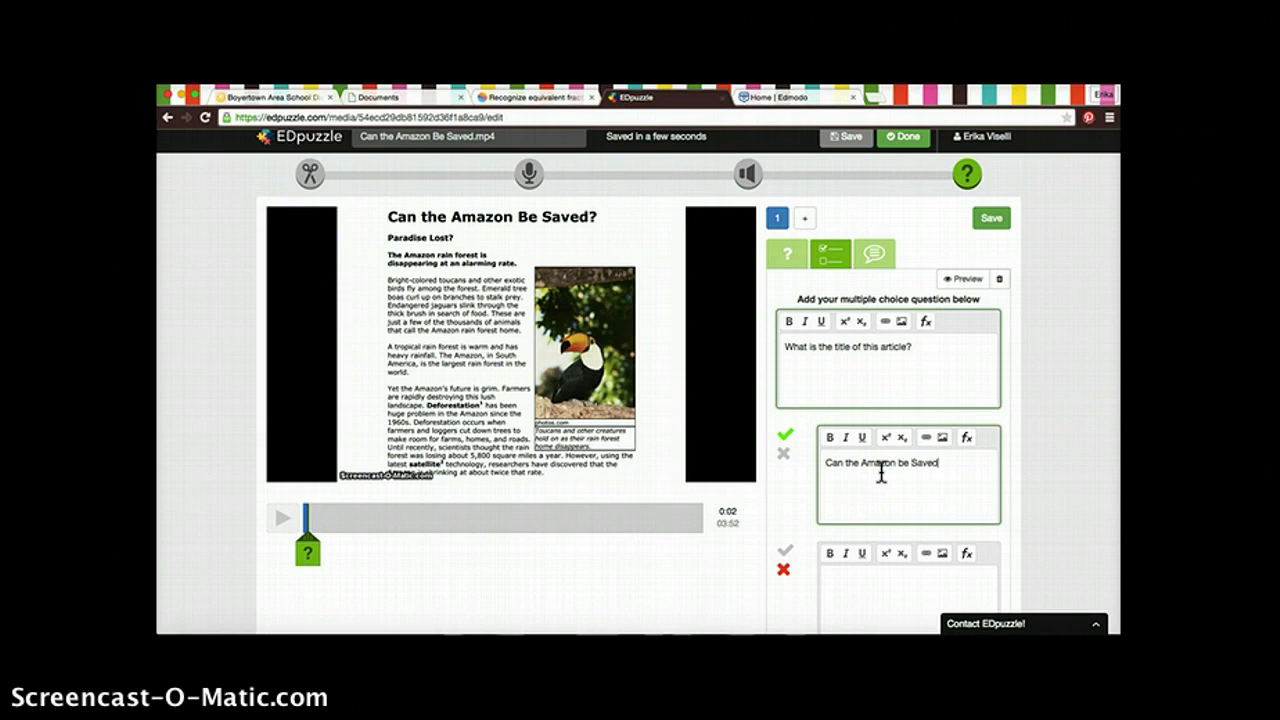
text(?)
click(869, 576)
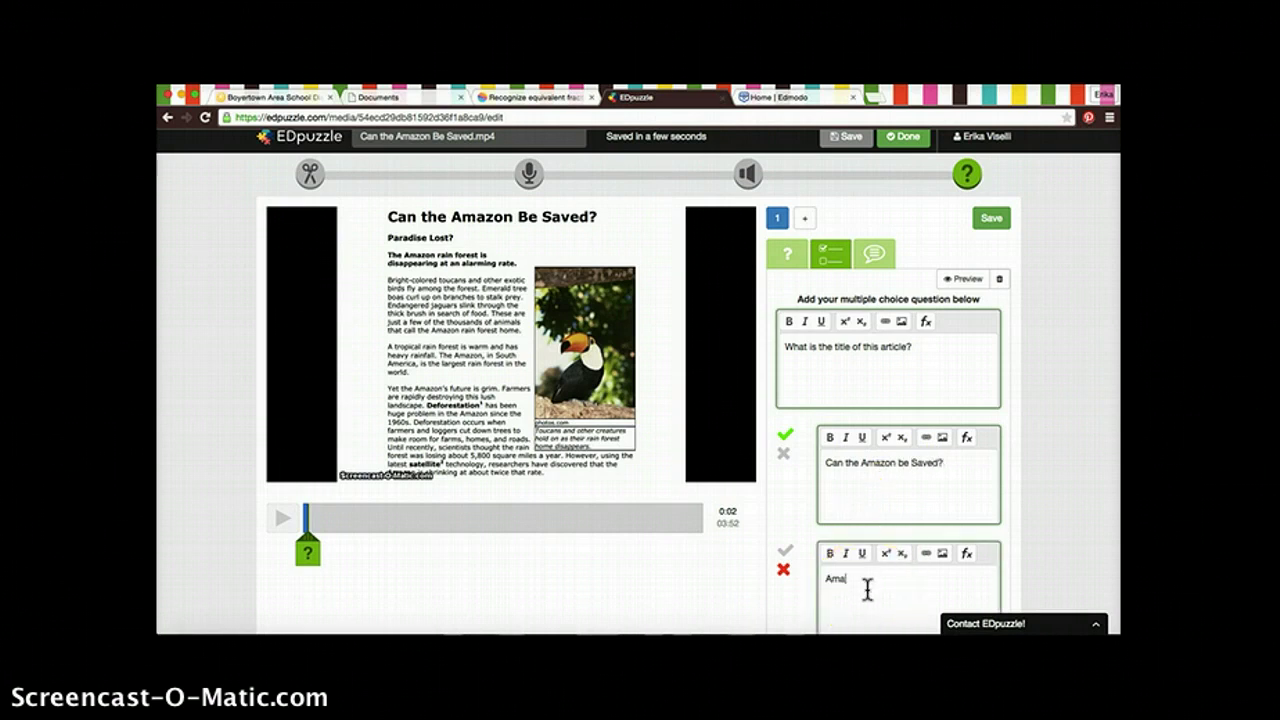
text(Amazon)
click(890, 582)
Remove the empty third answer field and save the multiple-choice question
scroll(1087, 498, down, 2)
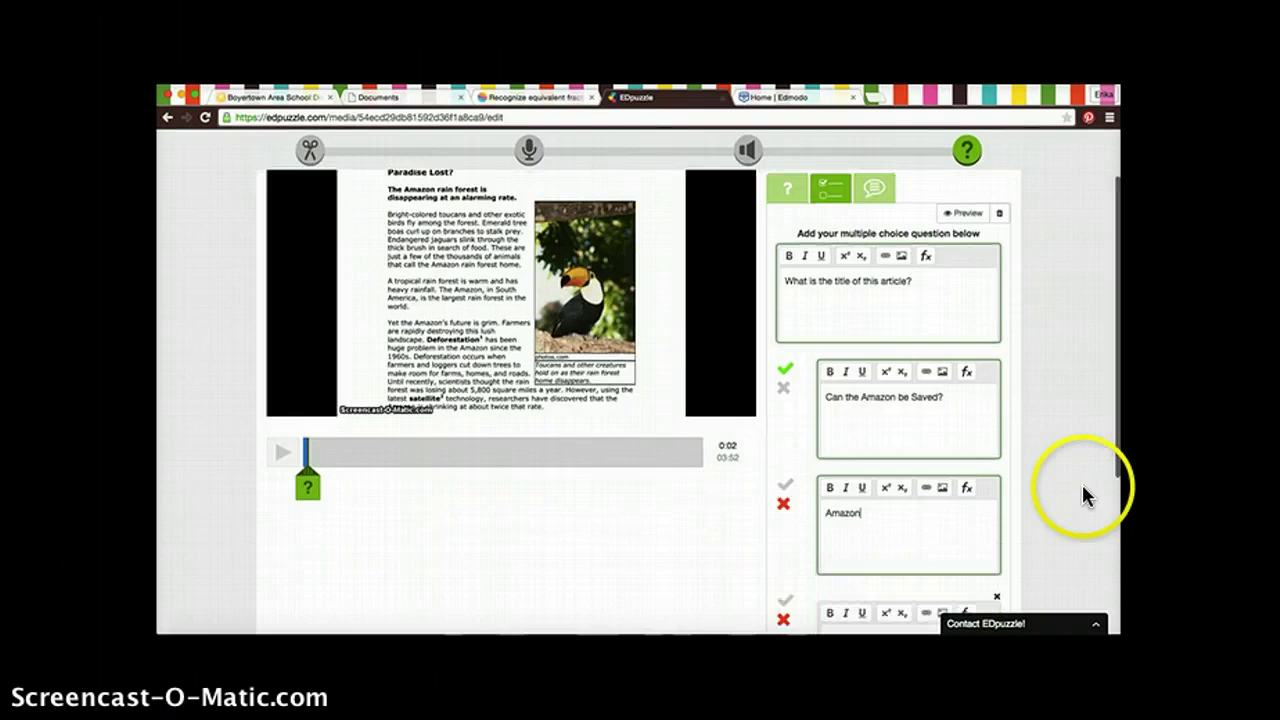
click(996, 589)
scroll(1046, 514, up, 2)
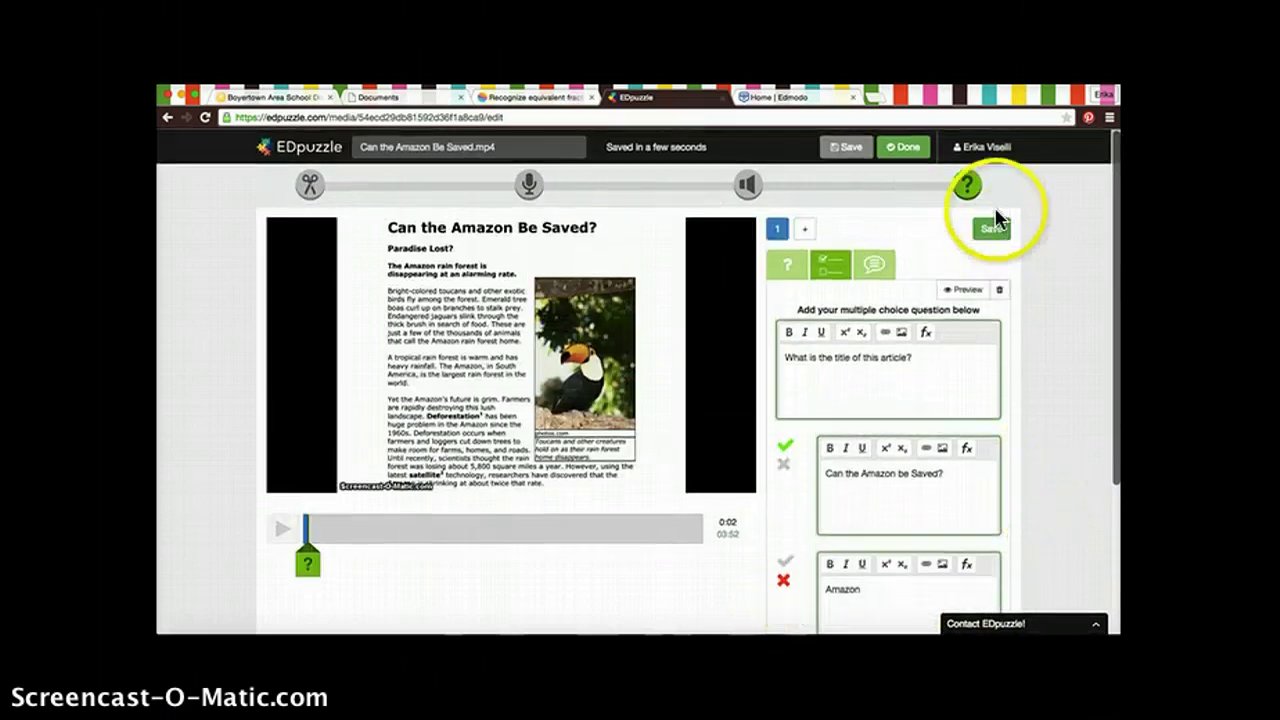
click(992, 231)
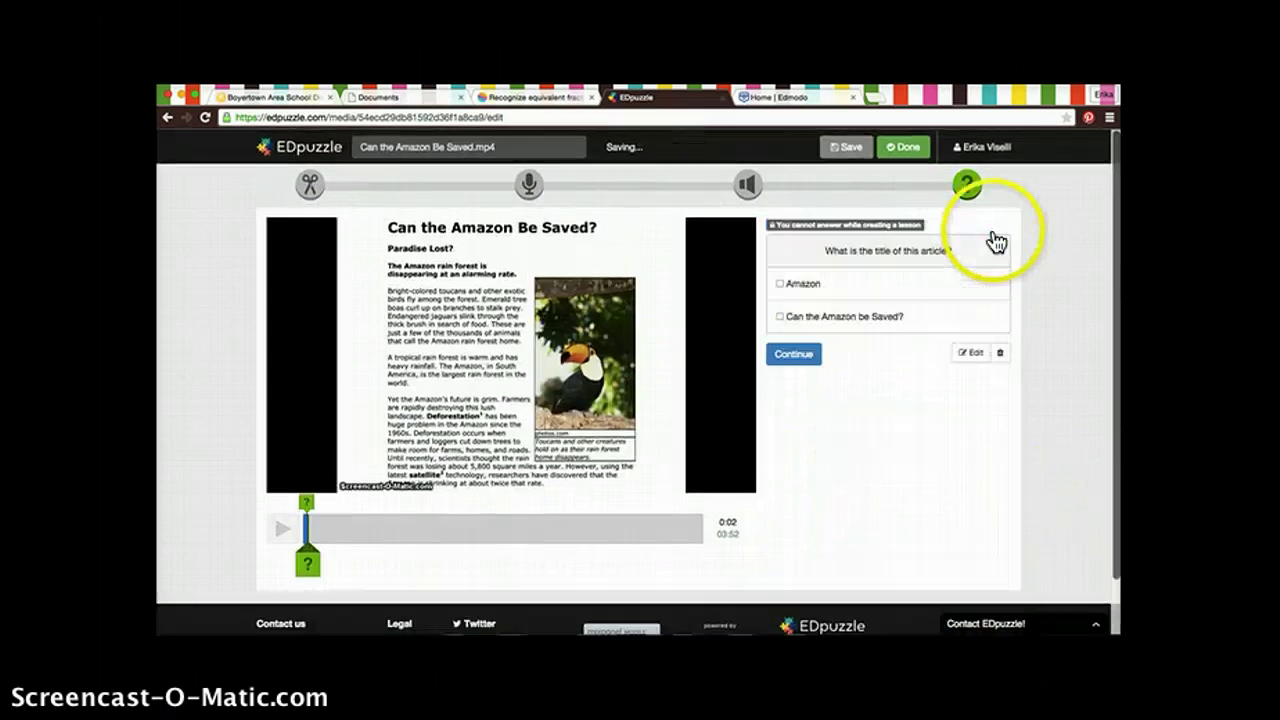
Continue the video past the new question, pause it, and finish the lesson by saving and exiting
click(800, 357)
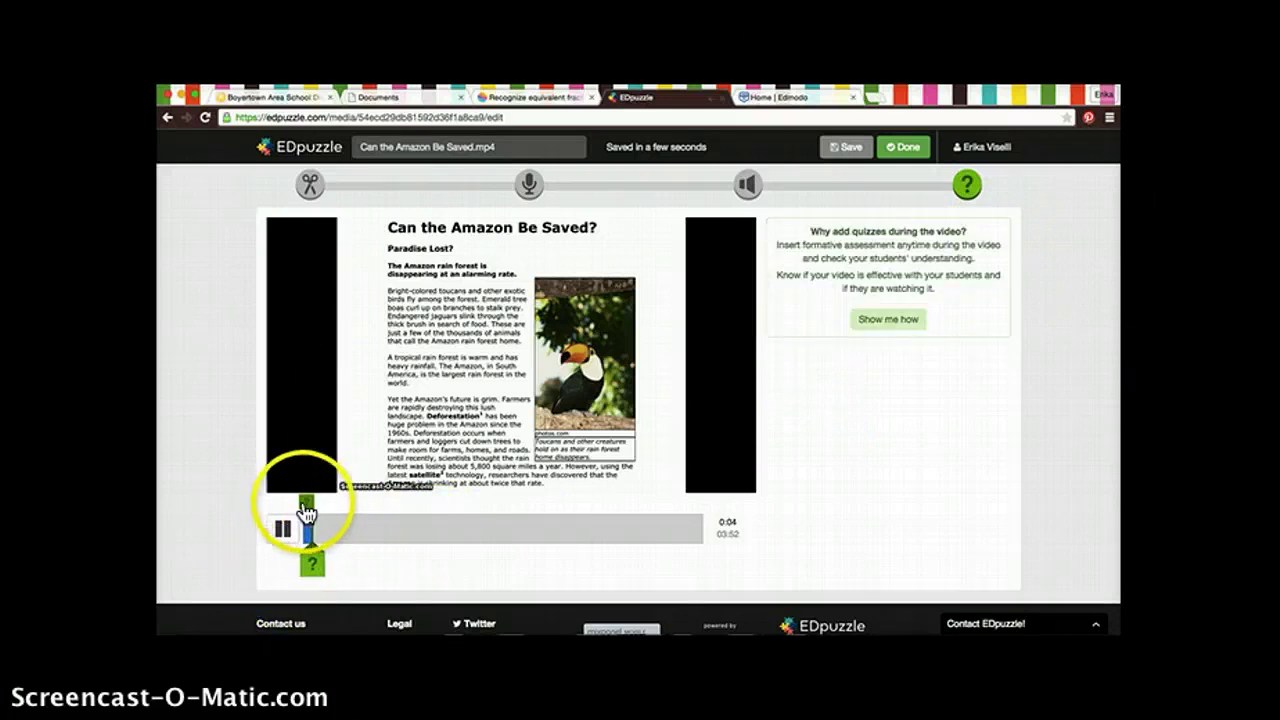
click(285, 541)
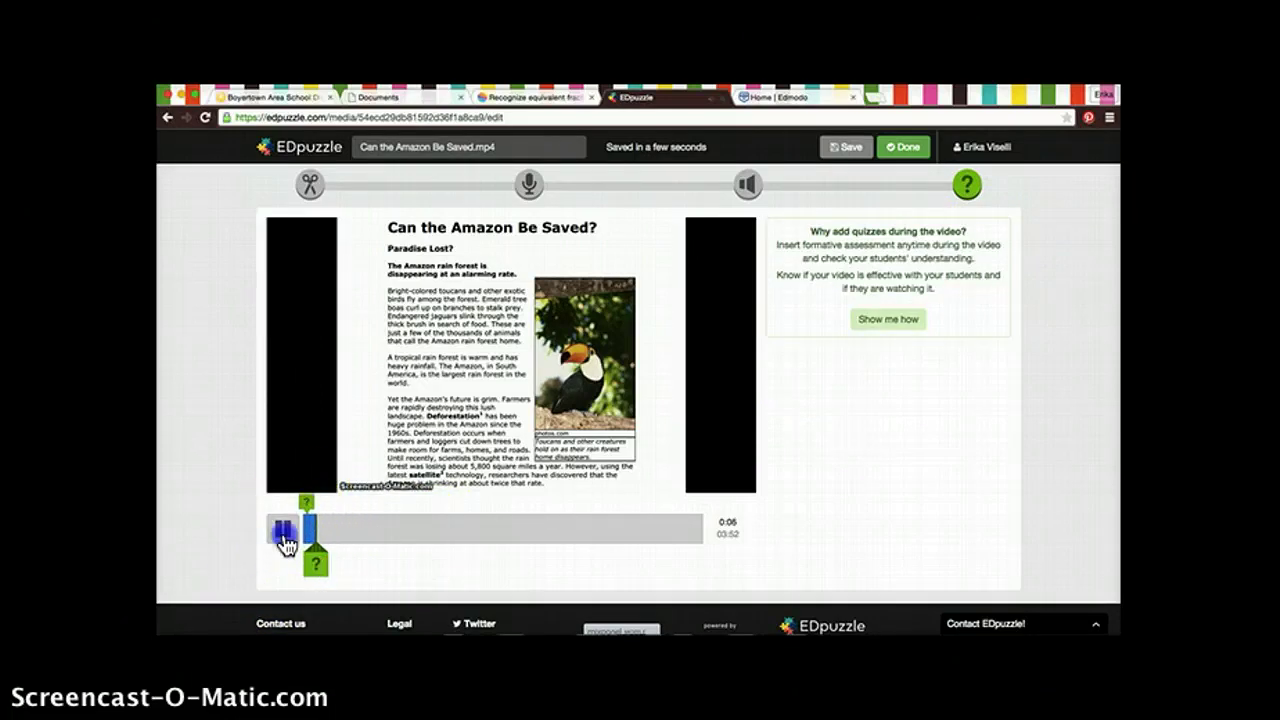
click(905, 150)
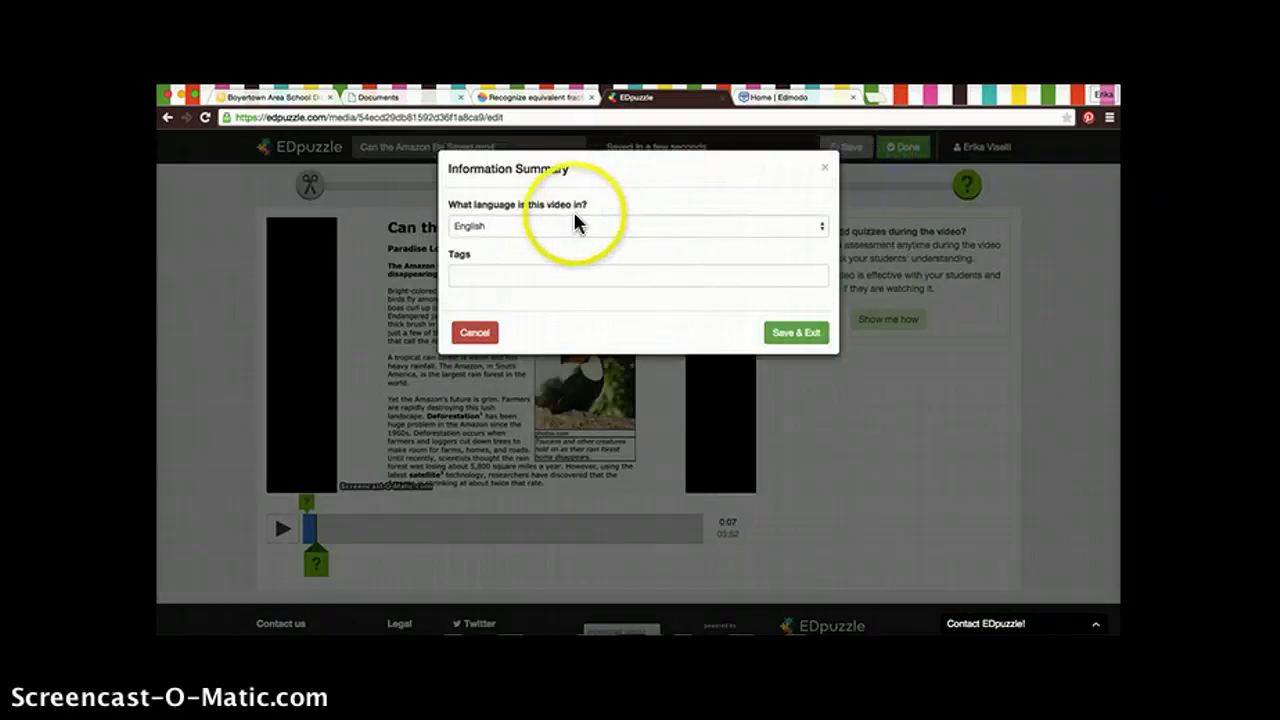
click(780, 337)
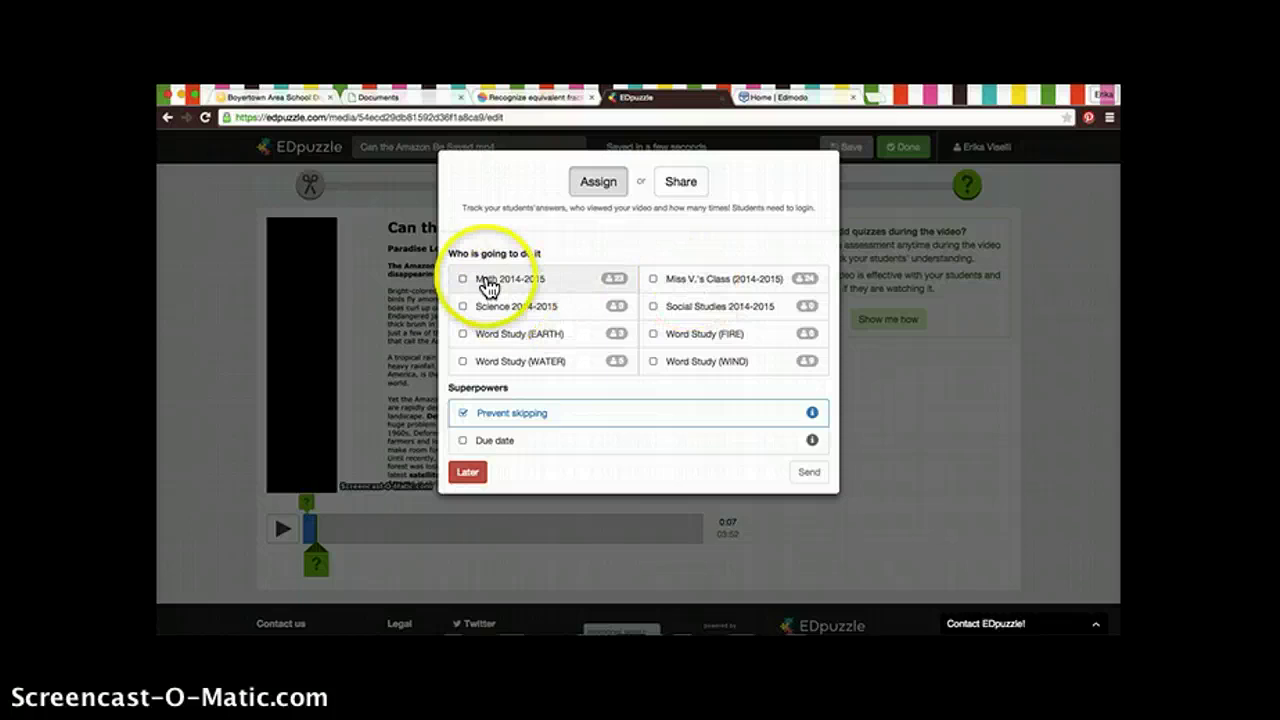
Assign the finished lesson to the teacher's own class for 2014-2015
click(688, 282)
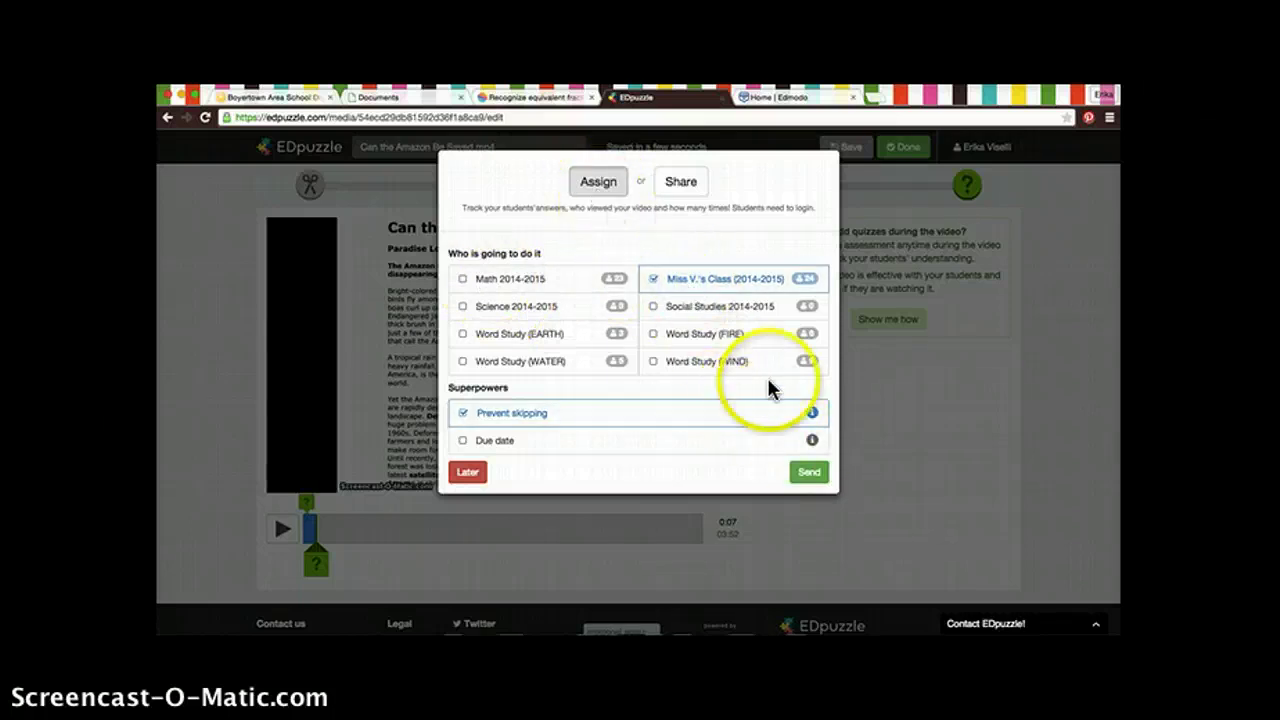
click(809, 476)
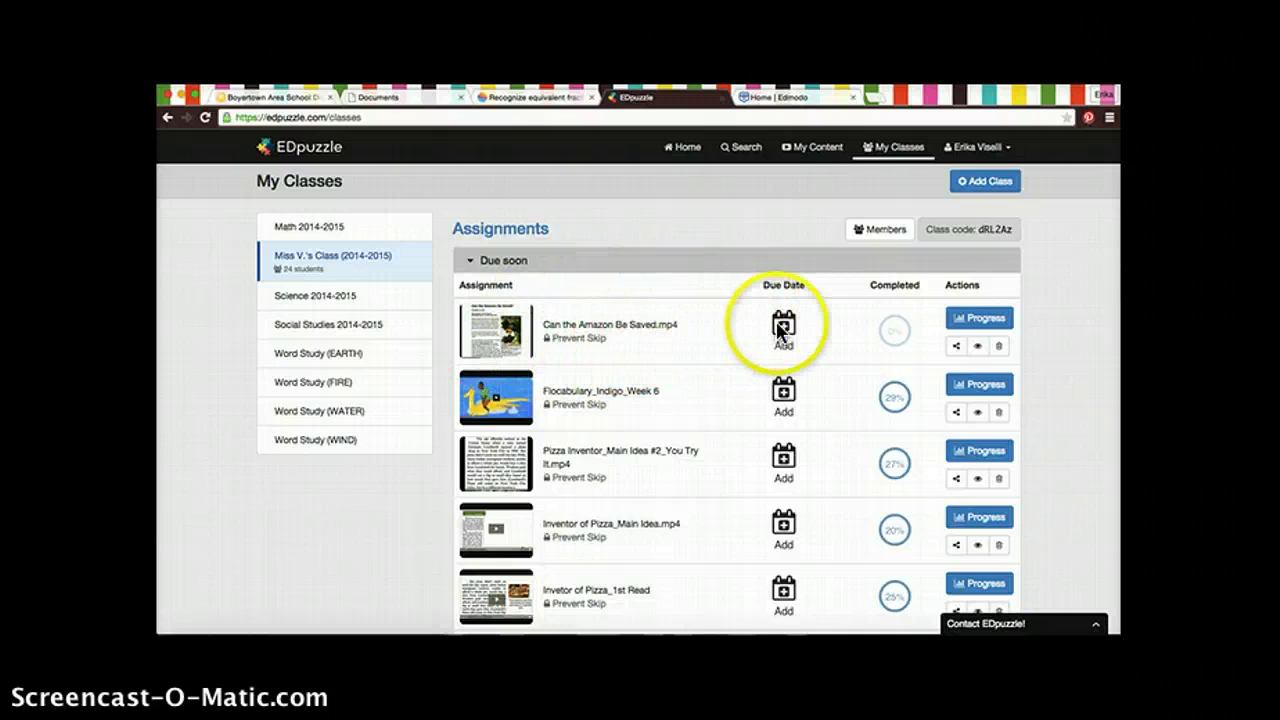
Open the sharing options of the "Can the Amazon Be Saved.mp4" assignment and copy its embed code
click(957, 347)
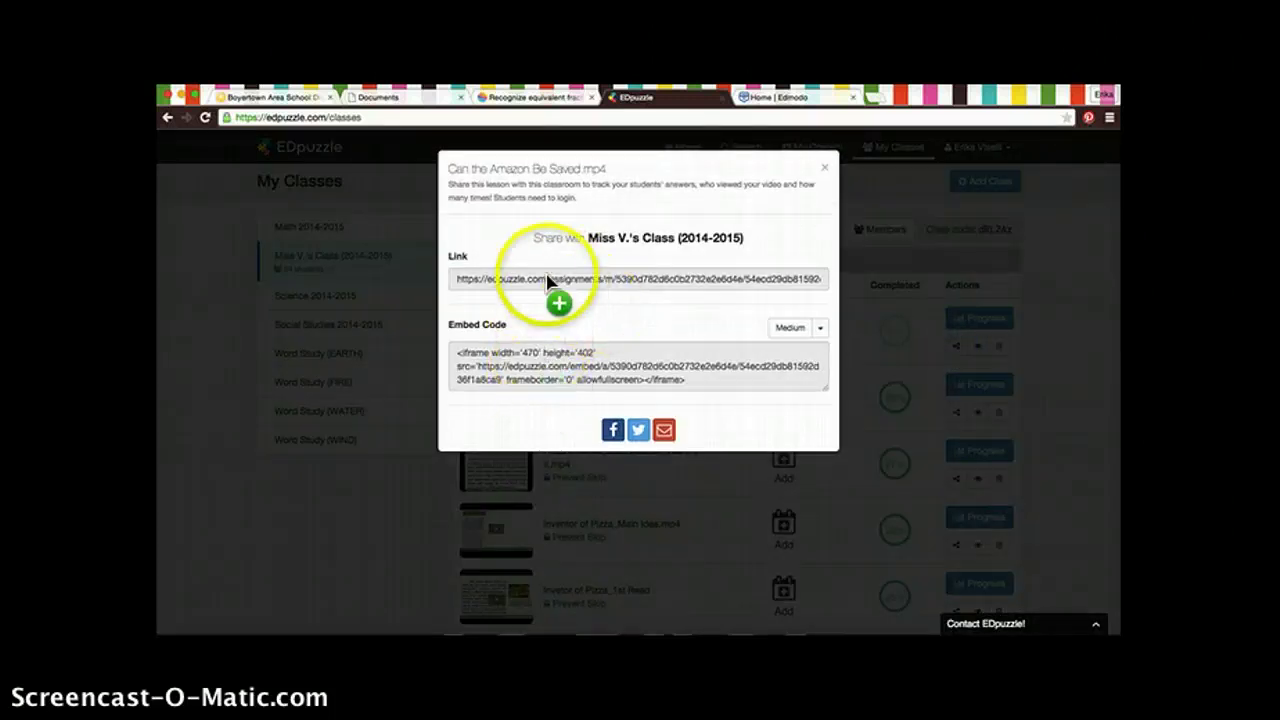
click(545, 372)
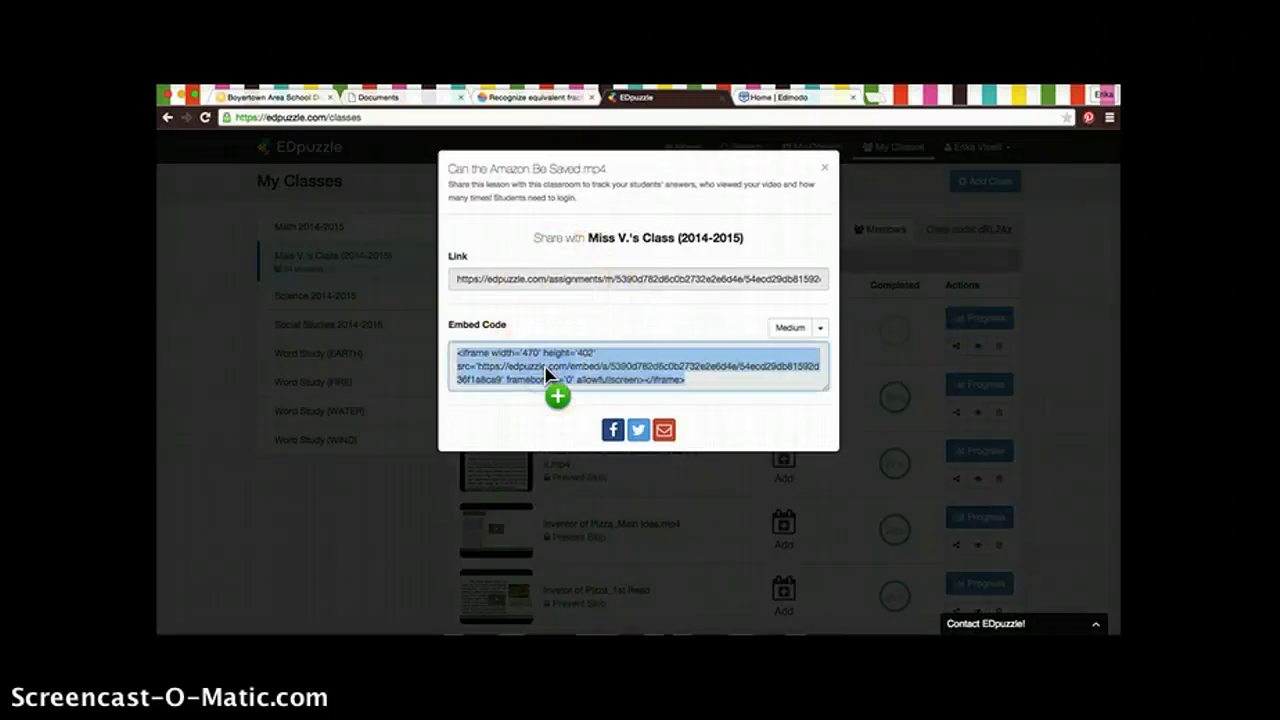
right_click(547, 372)
click(565, 376)
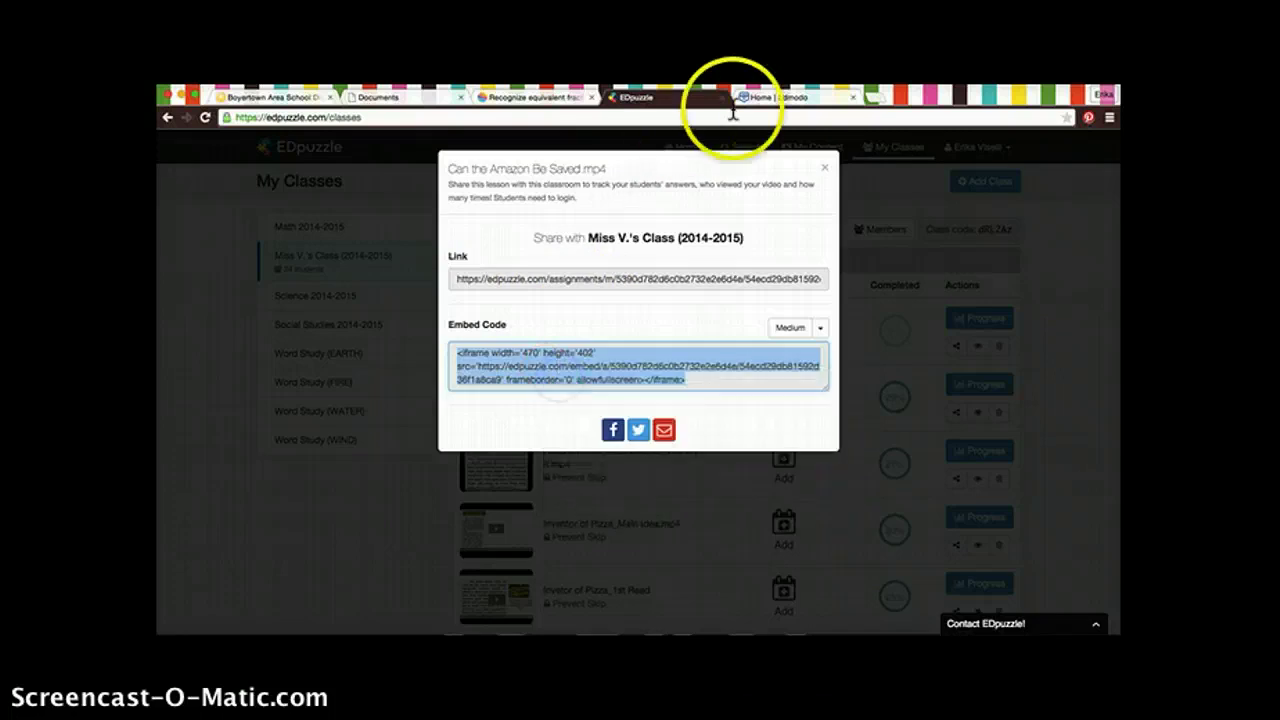
Switch to Edmodo and start a new assignment post
click(768, 98)
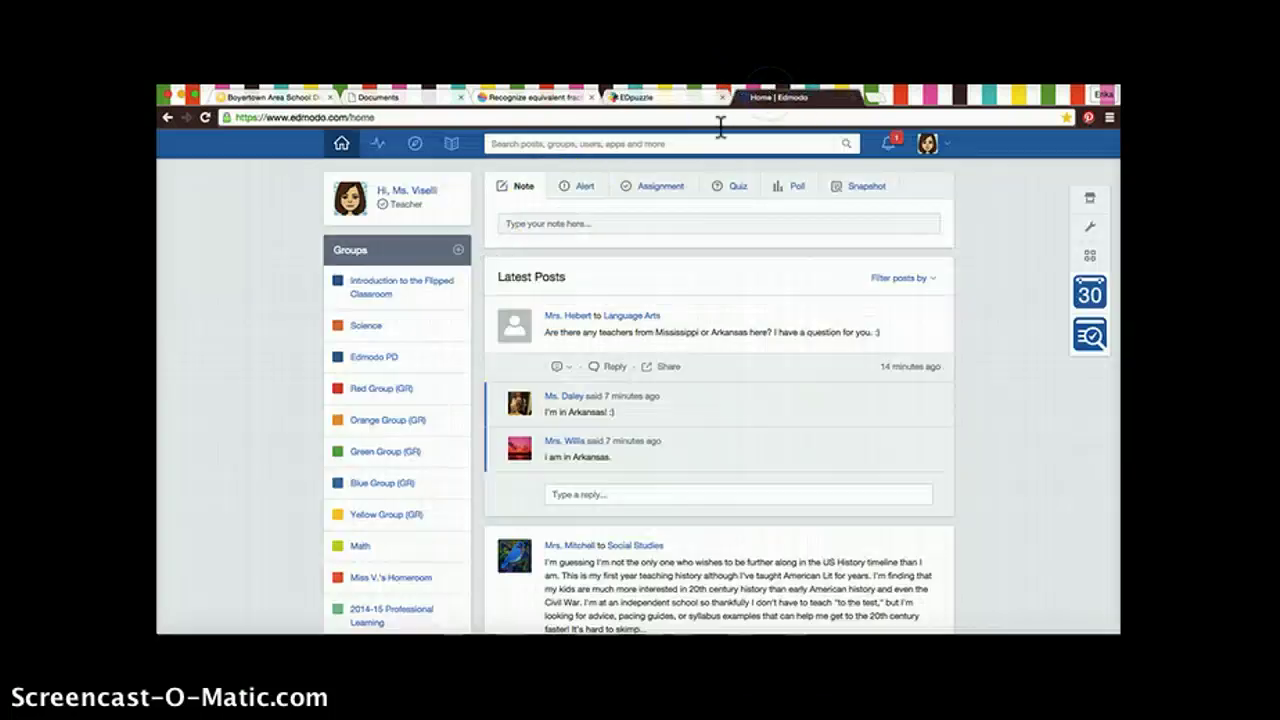
click(643, 190)
click(549, 226)
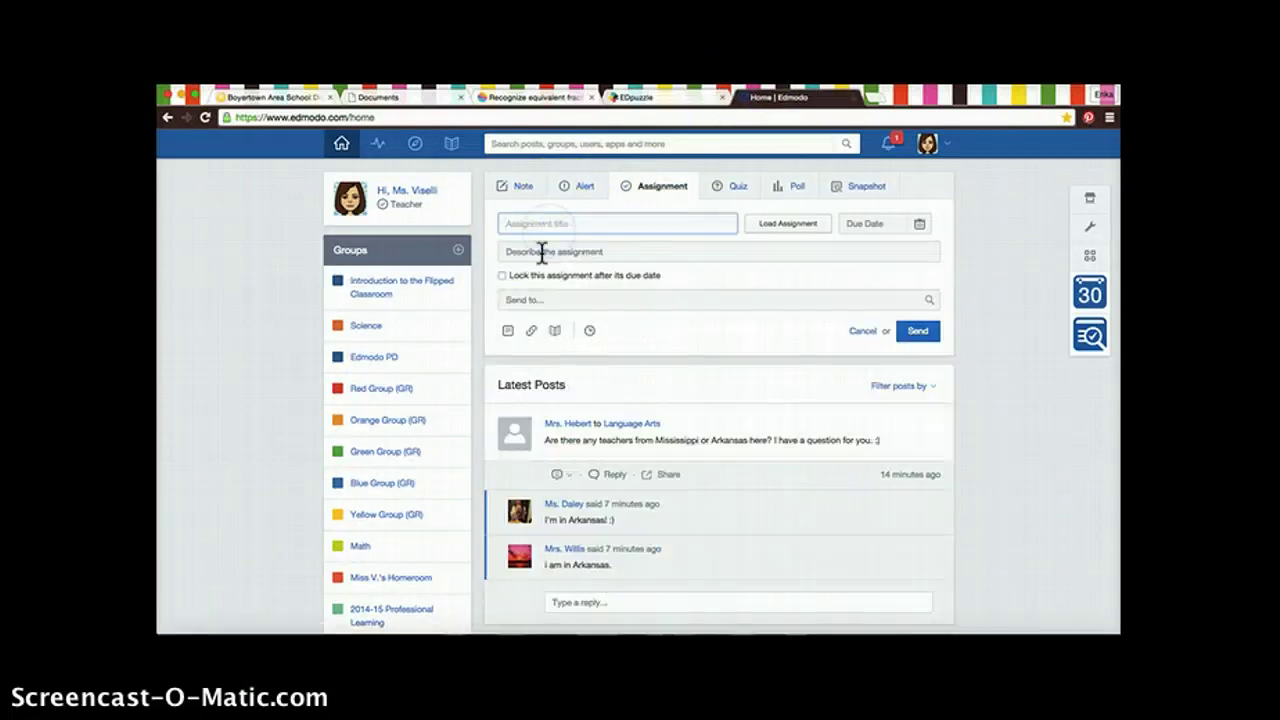
Attach the copied embed code to the assignment as a link titled "Amazon"
click(531, 330)
right_click(573, 363)
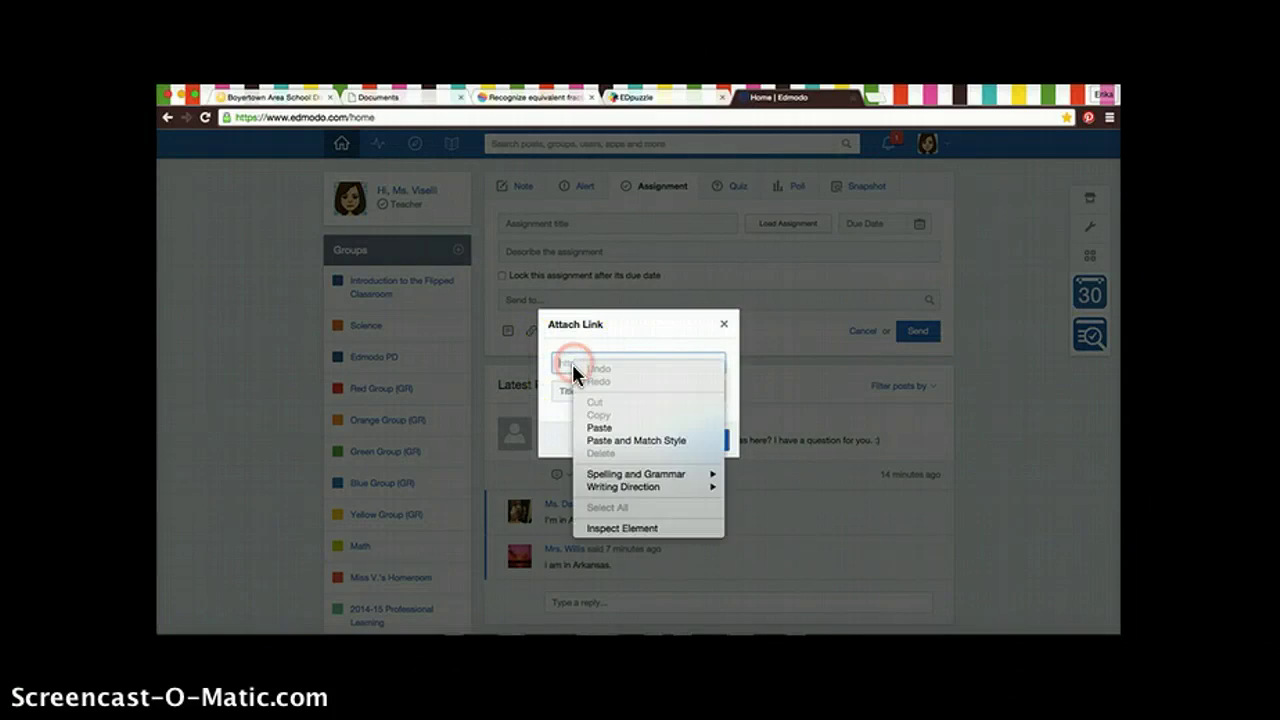
click(591, 437)
click(575, 391)
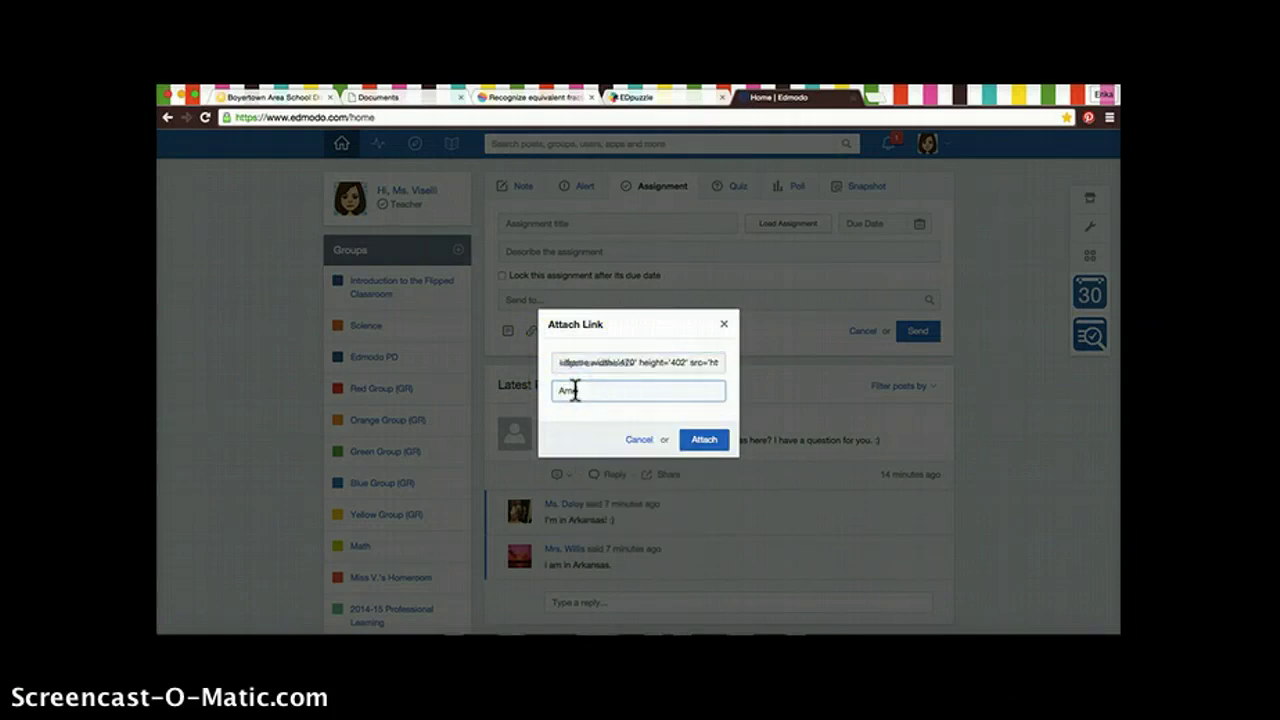
click(705, 442)
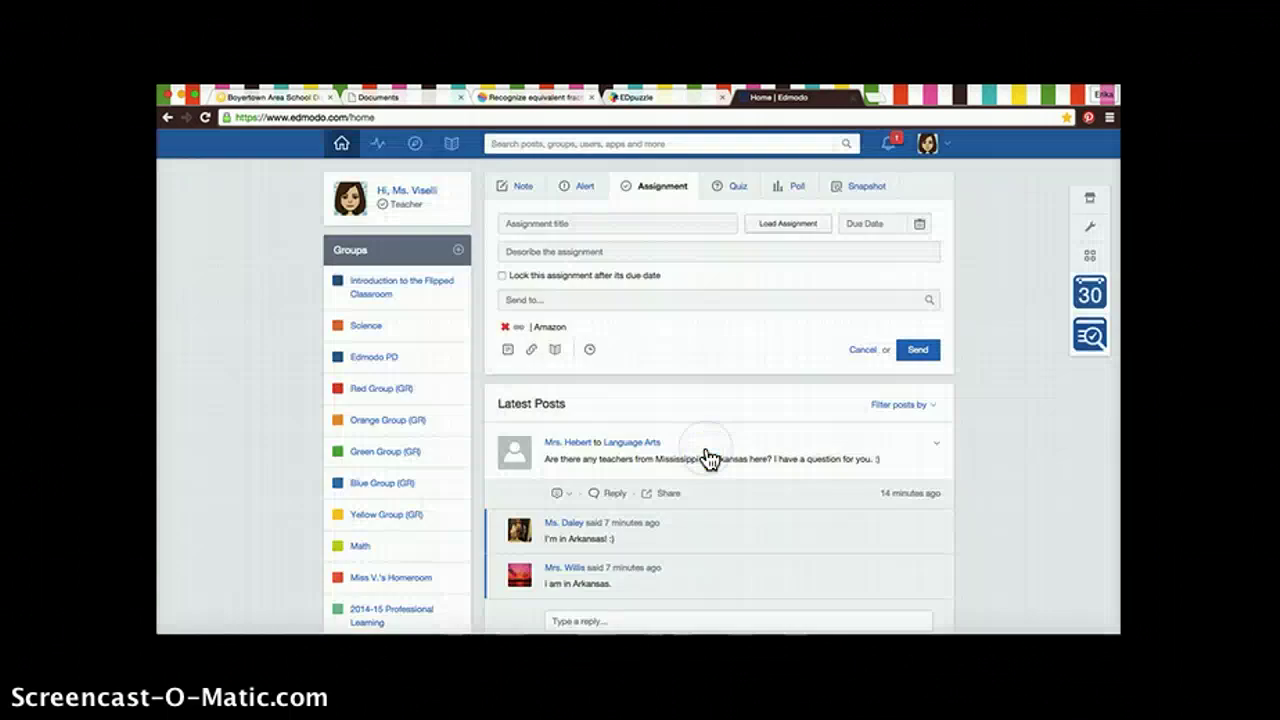
click(548, 220)
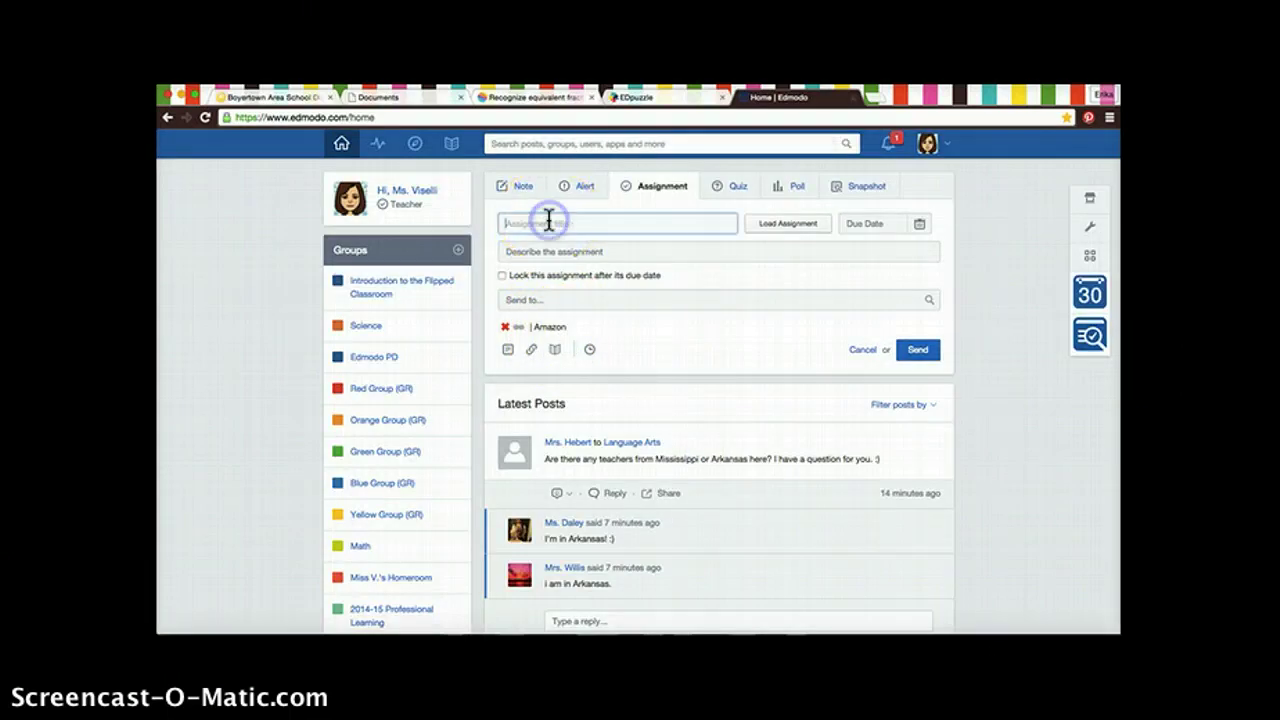
click(546, 252)
click(543, 300)
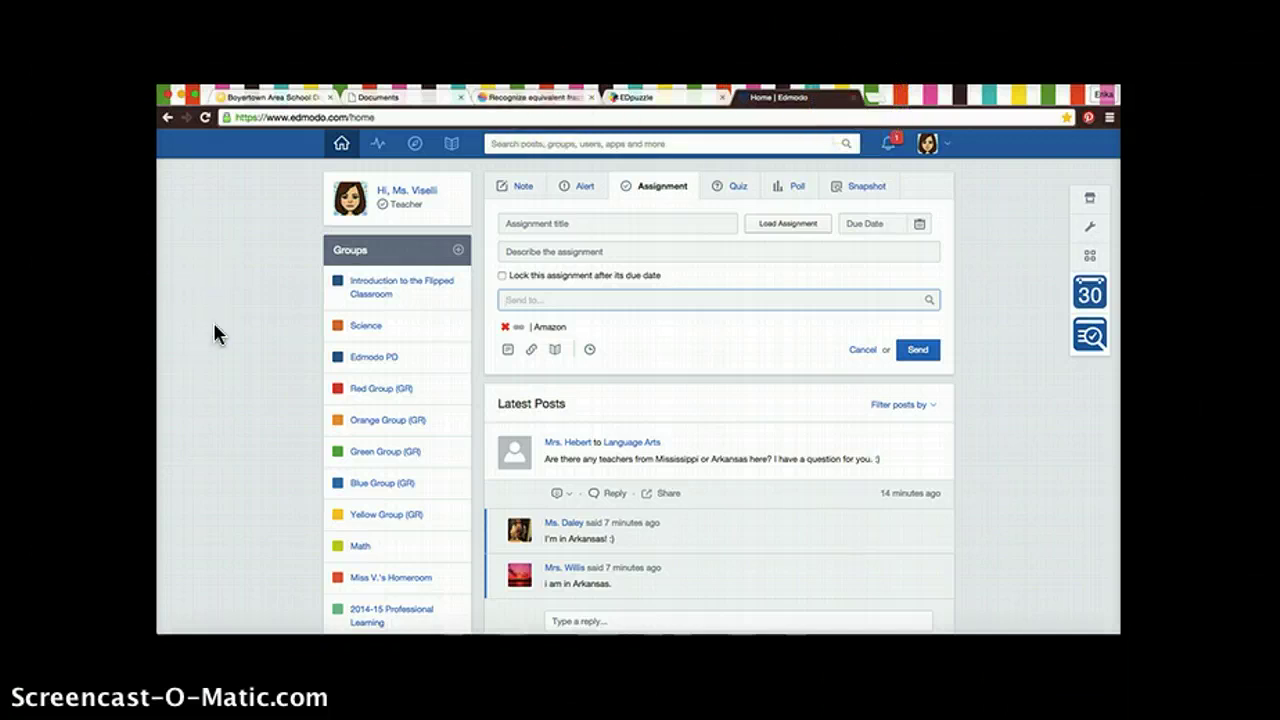
Open the Math group's posts and expand the embedded "Line Plots #2" video
click(362, 547)
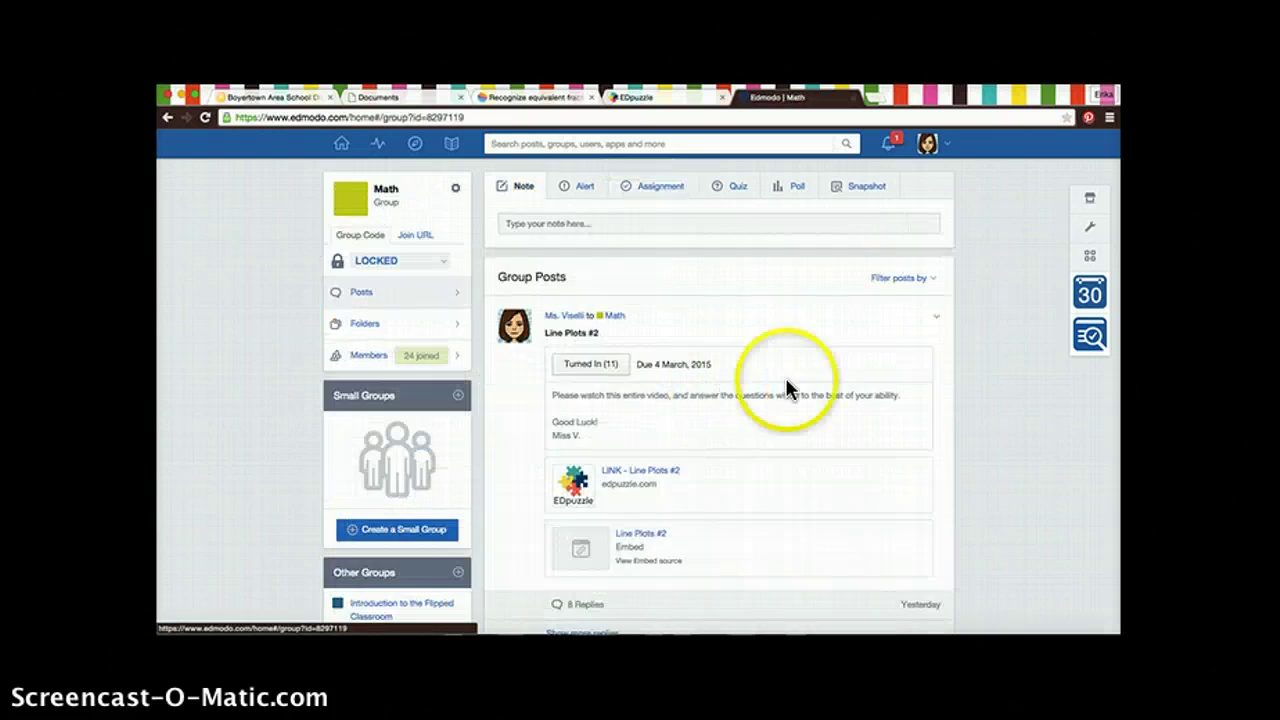
scroll(968, 405, down, 2)
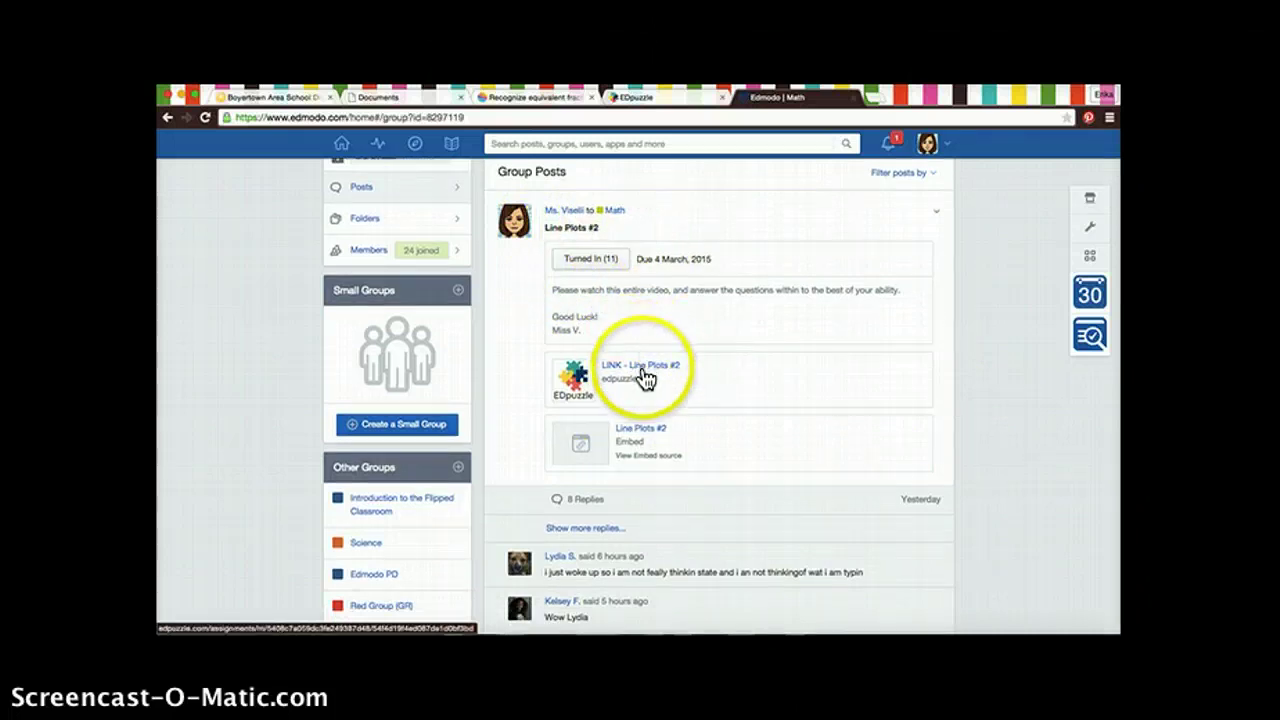
click(632, 432)
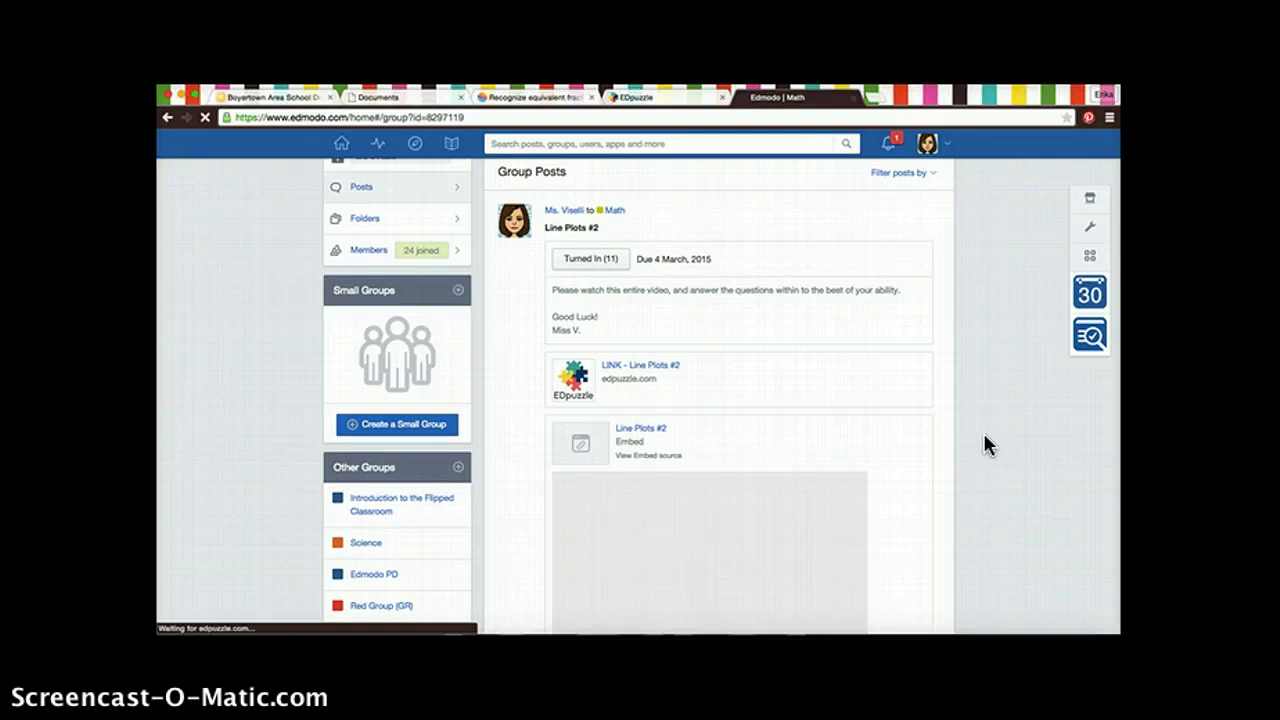
scroll(983, 431, down, 3)
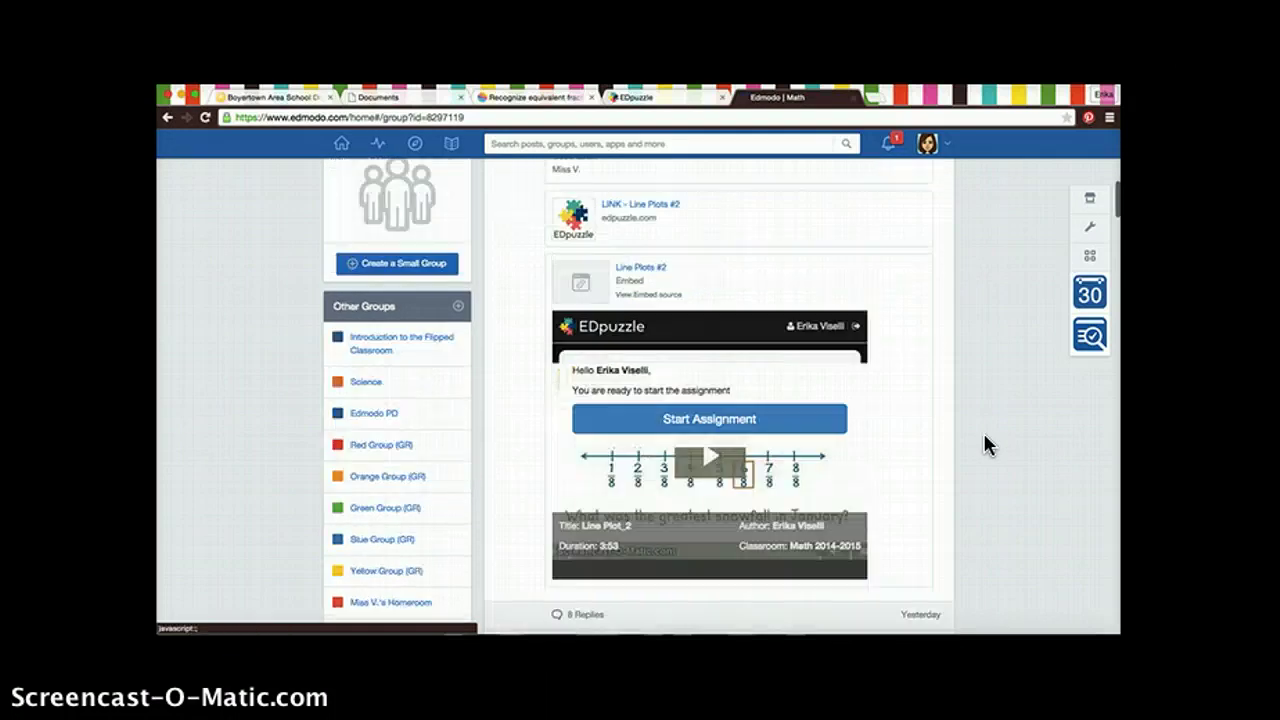
Start the embedded Line Plots assignment and play its video up to the first question at 0:29
click(686, 432)
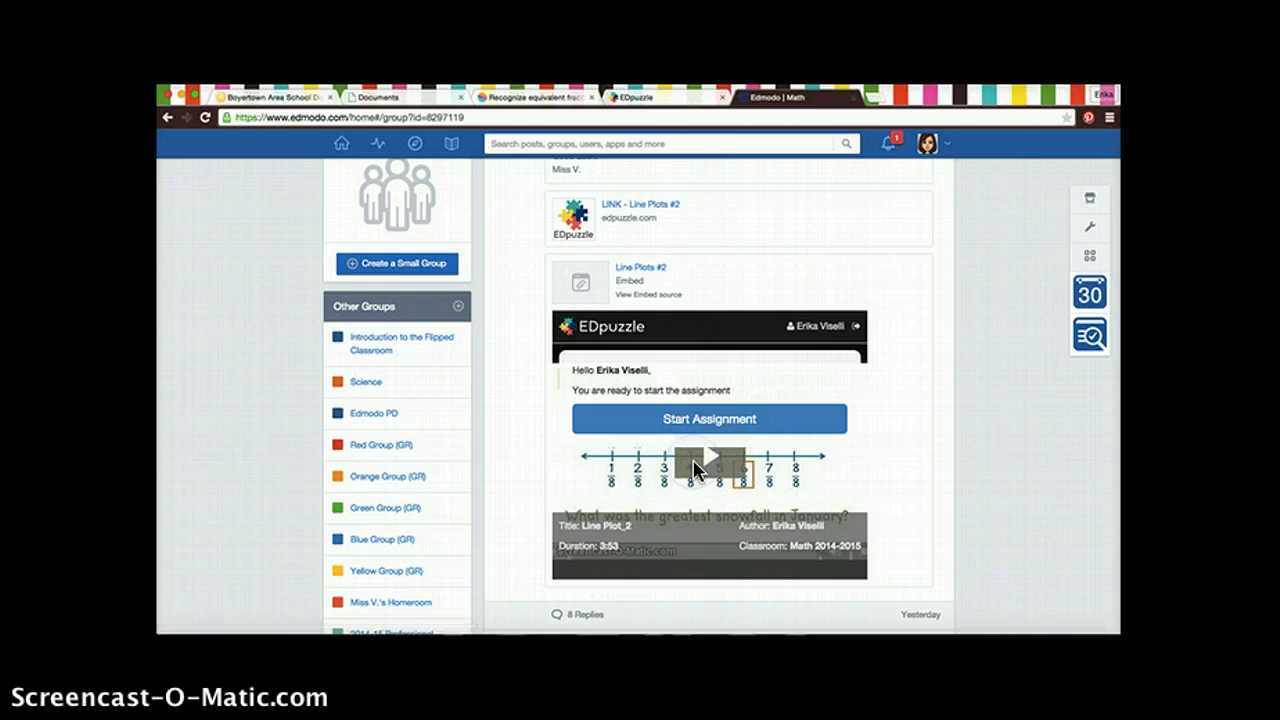
click(703, 445)
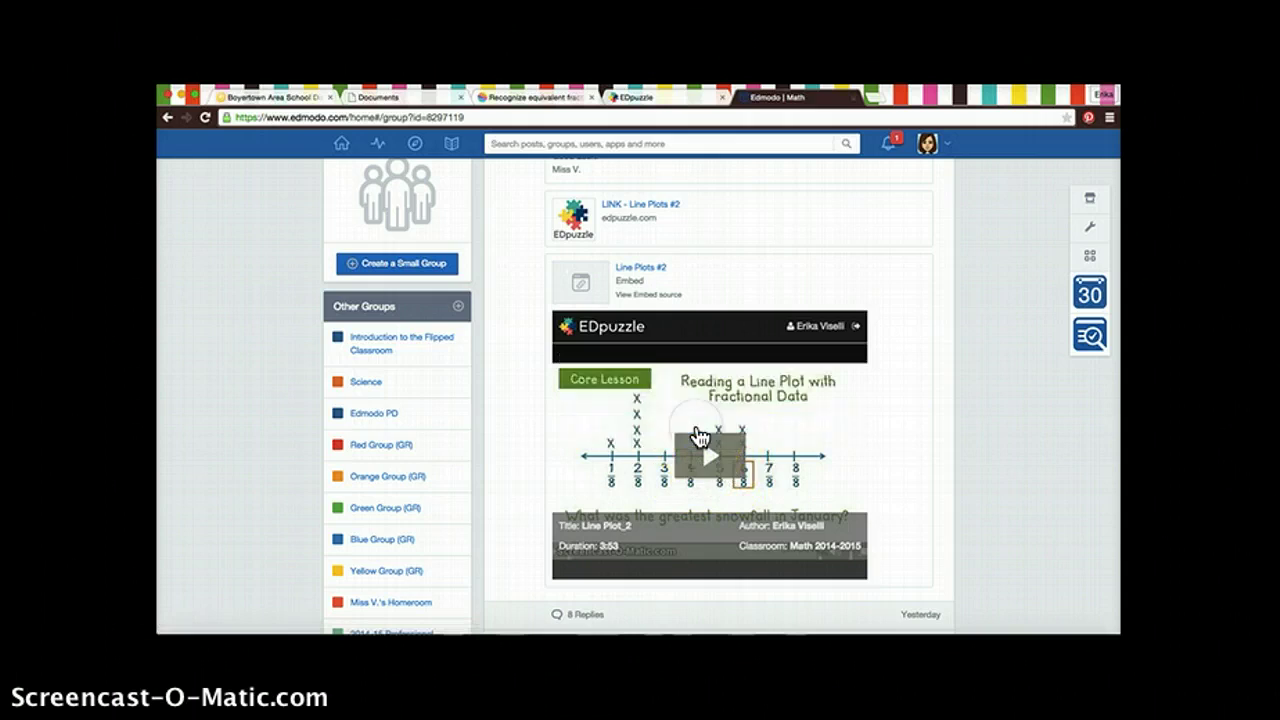
click(710, 458)
click(712, 466)
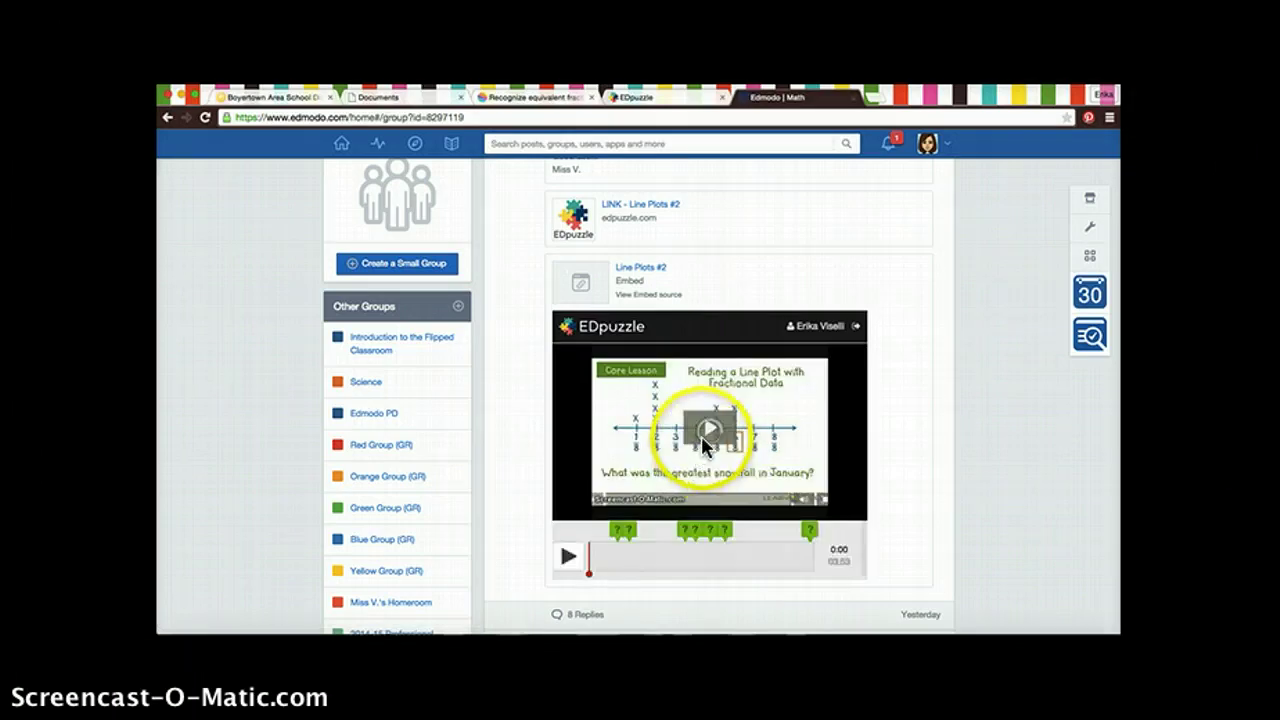
click(569, 556)
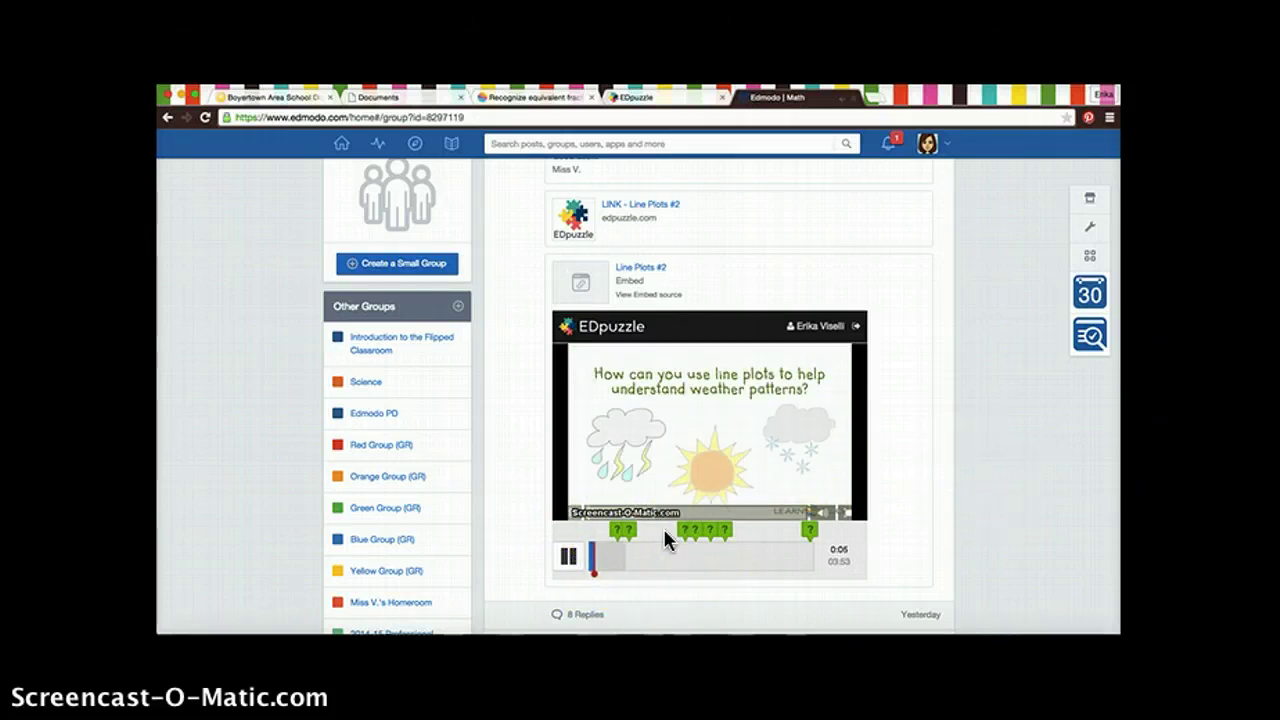
click(600, 556)
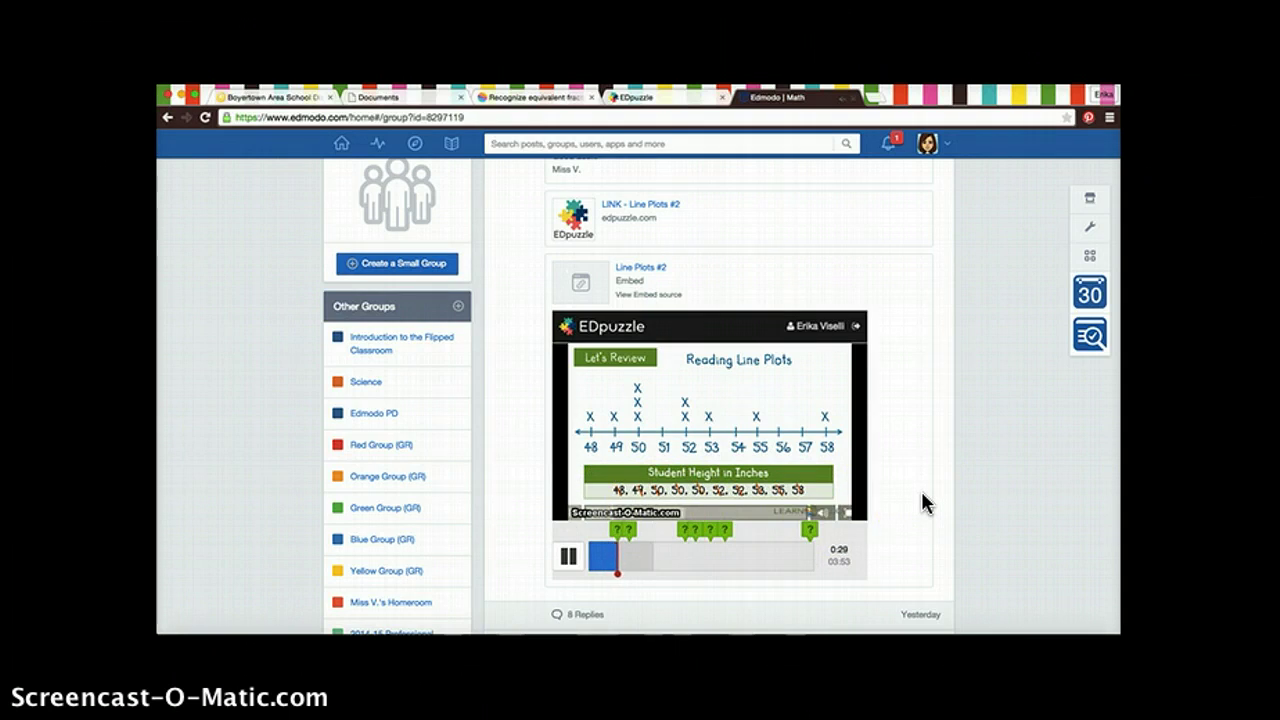
Rewatch the section before "Why are there 2 X's above the number 52?" and move playback forward to the question again
click(633, 421)
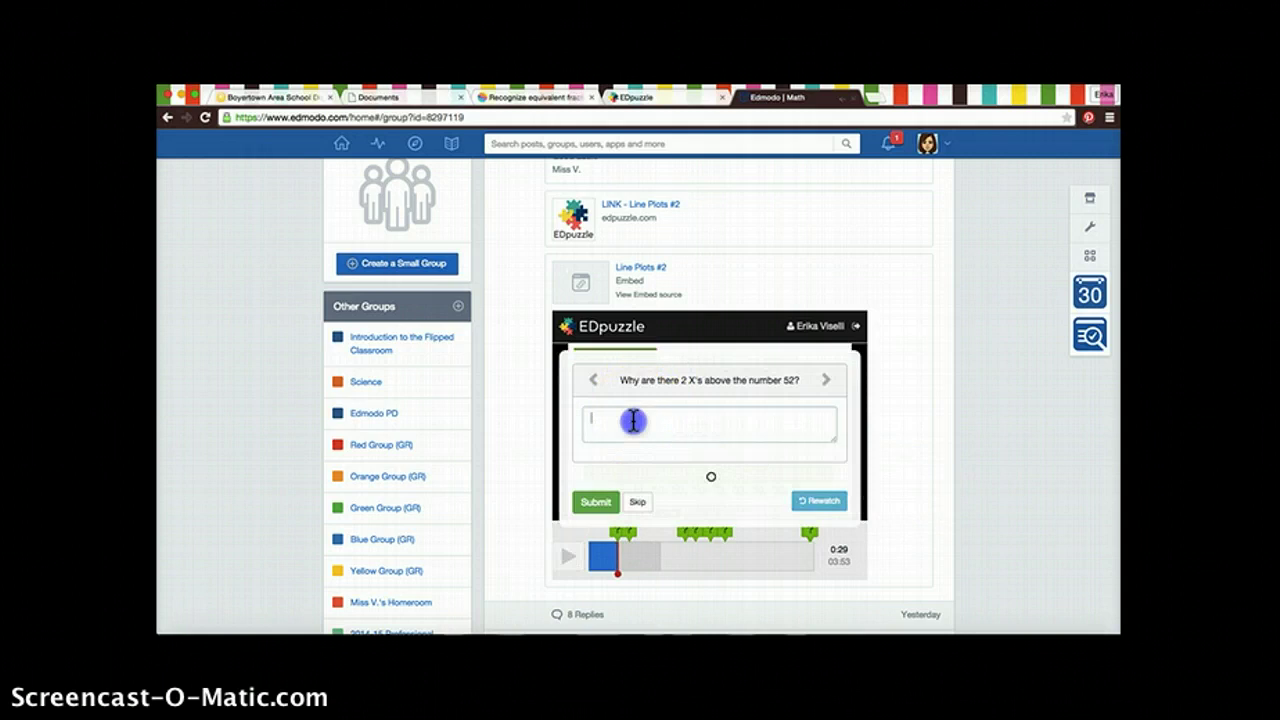
click(819, 510)
click(645, 405)
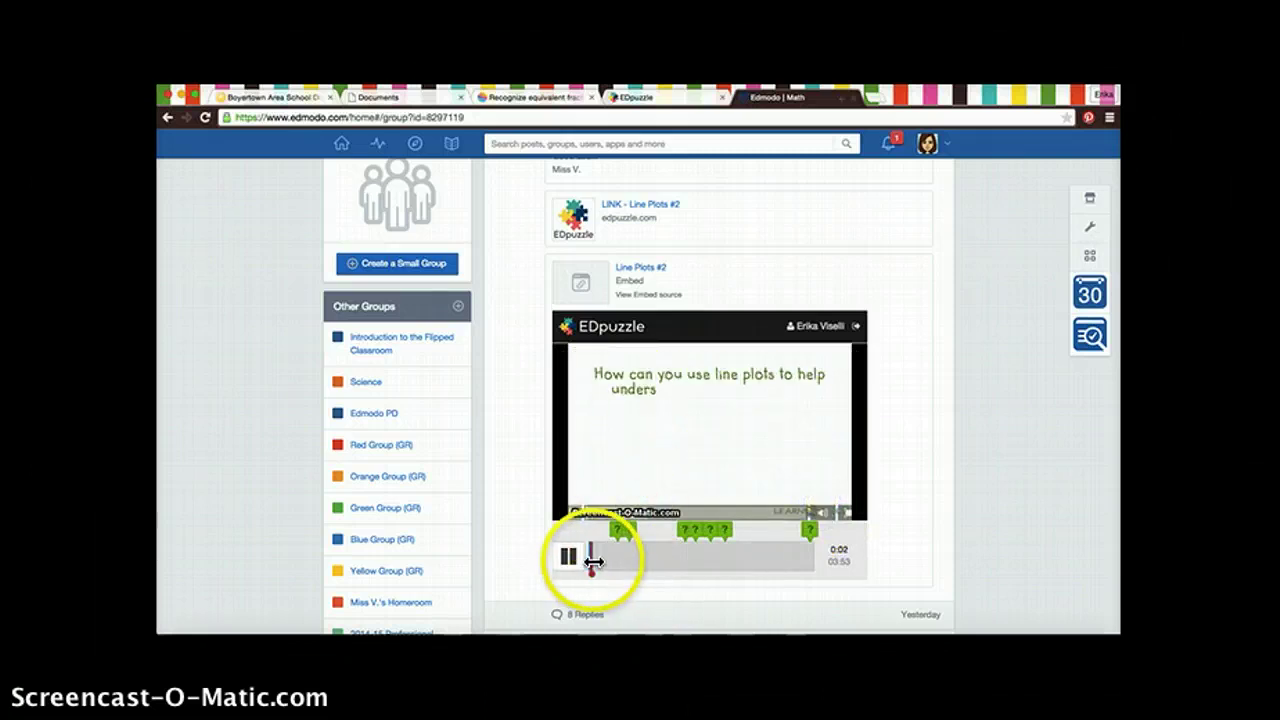
drag(590, 560, 617, 552)
click(654, 410)
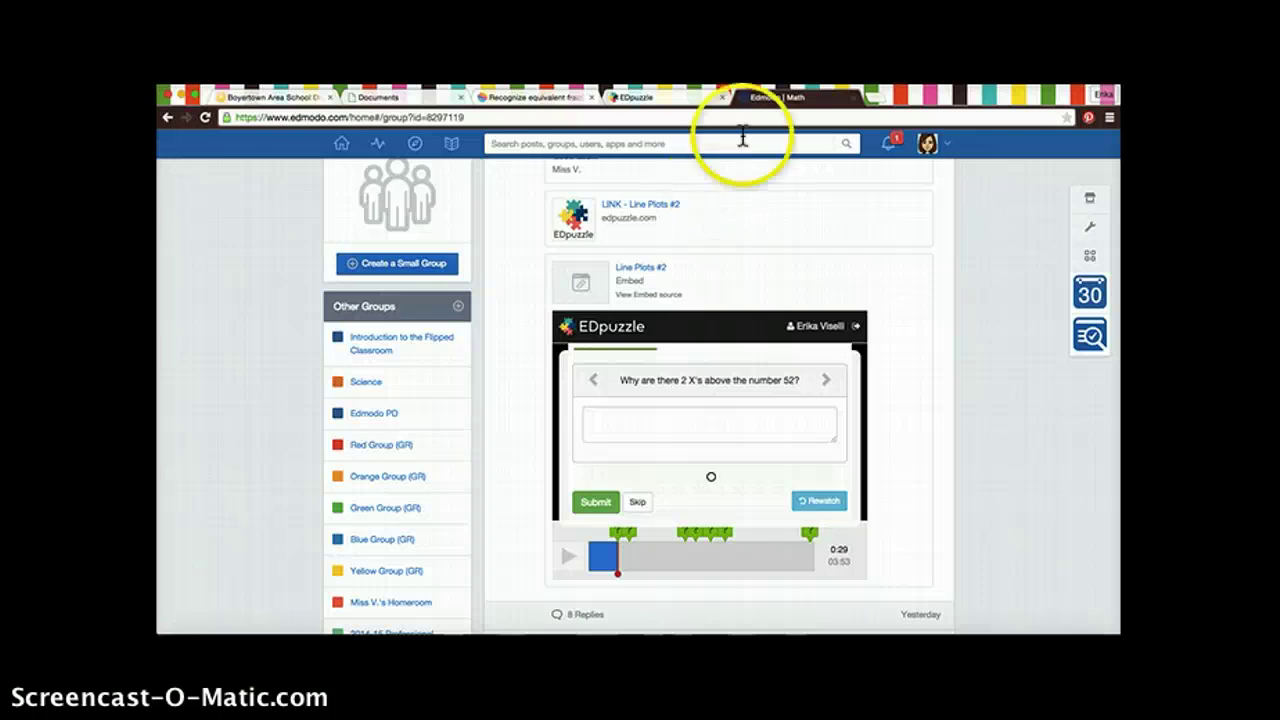
Open diyedtech.weebly.com in a new browser tab and bring up its list of Flipped/Blended Learning resources
click(877, 103)
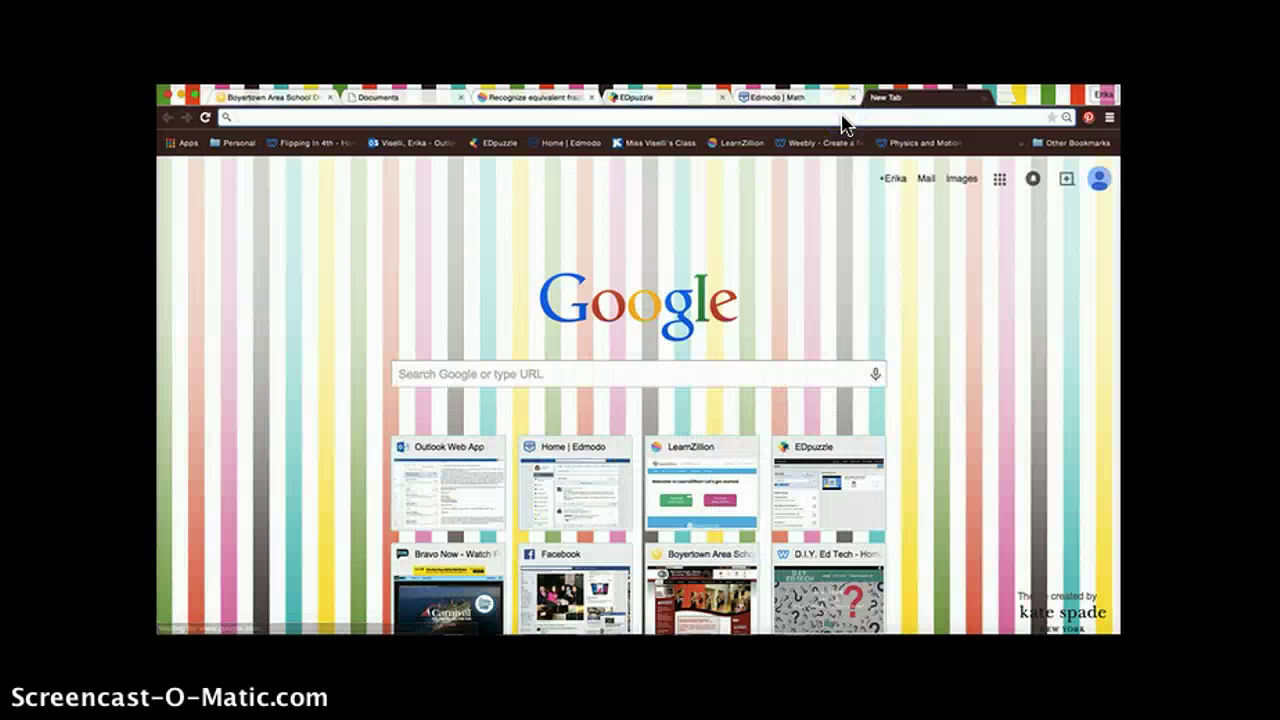
text(www.)
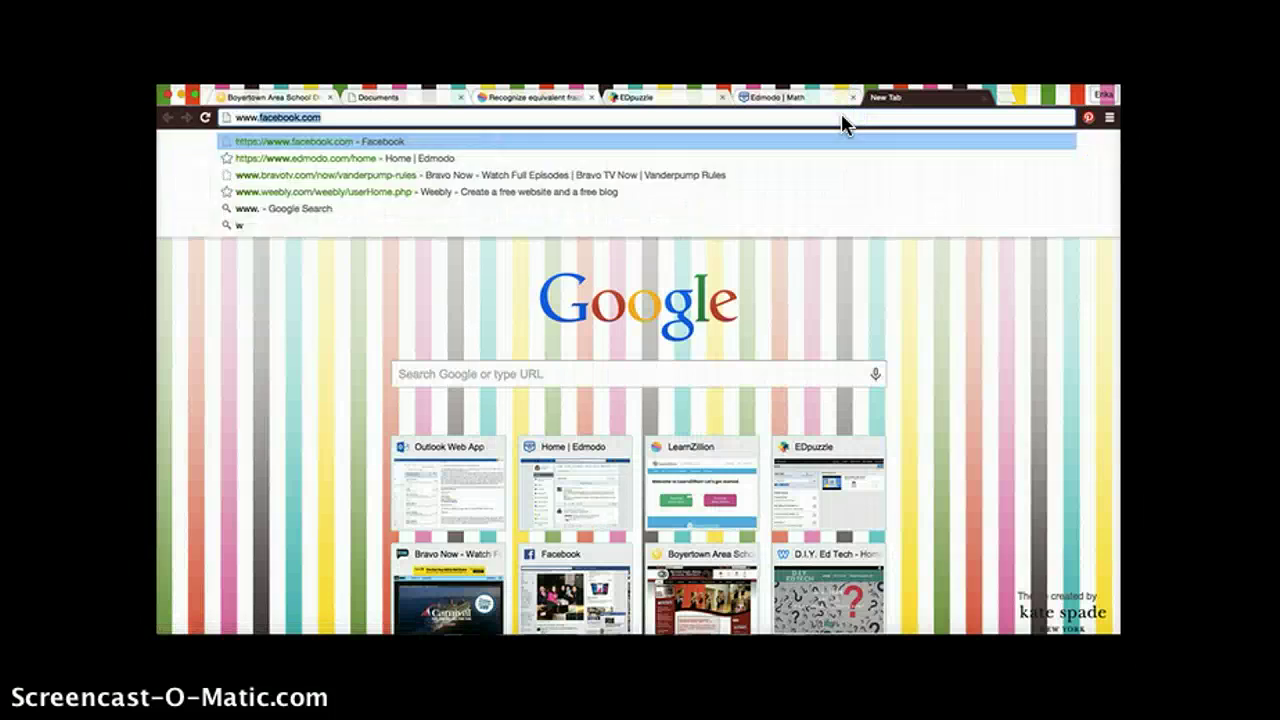
text(di)
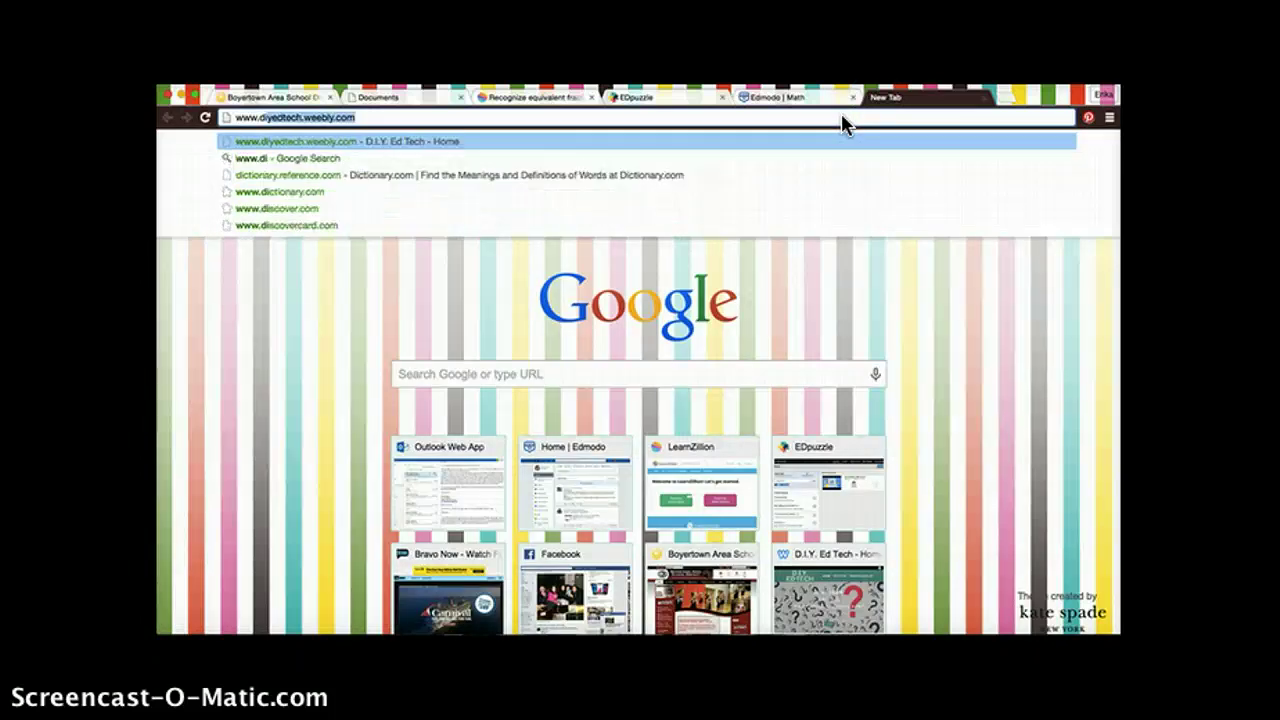
key(Return)
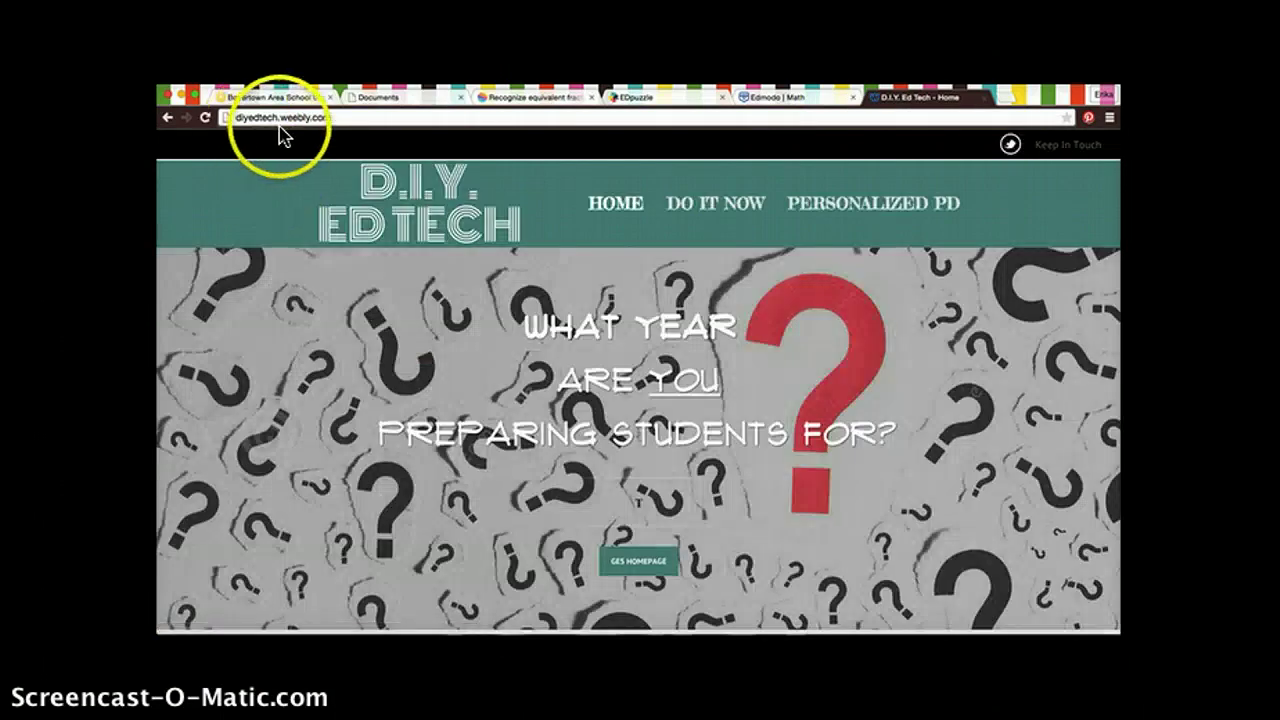
mouse_move(703, 218)
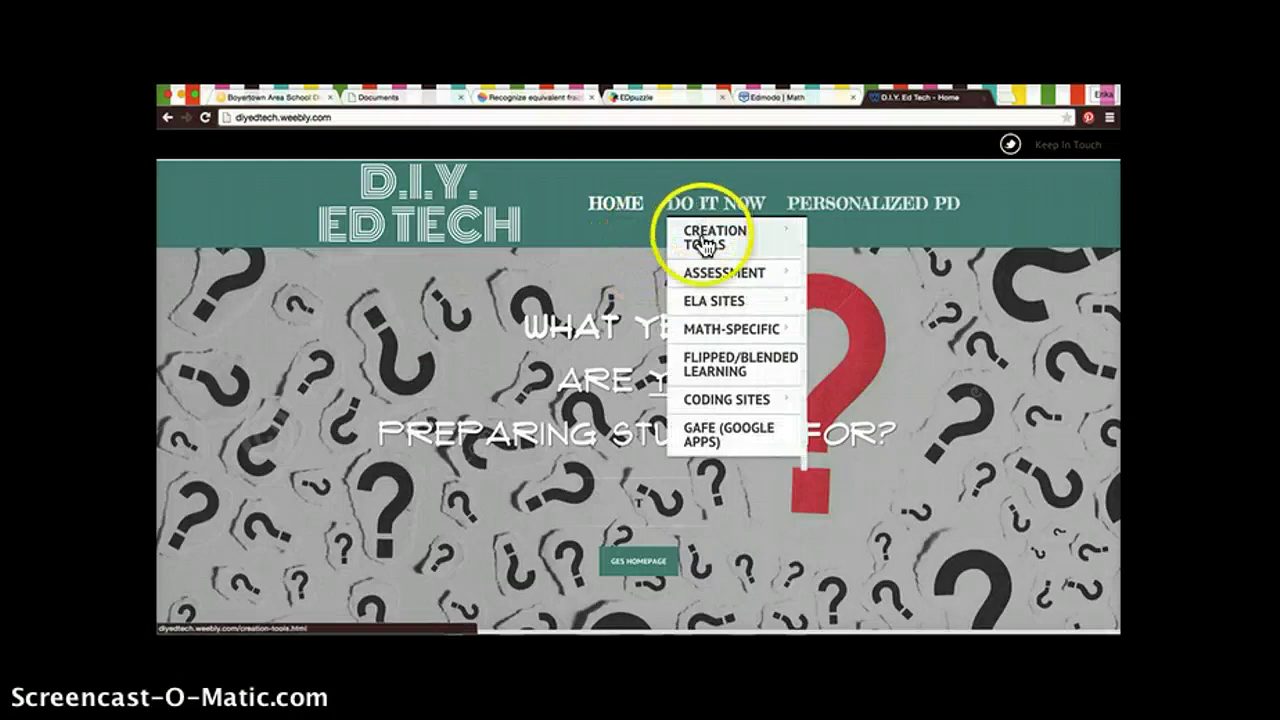
mouse_move(727, 381)
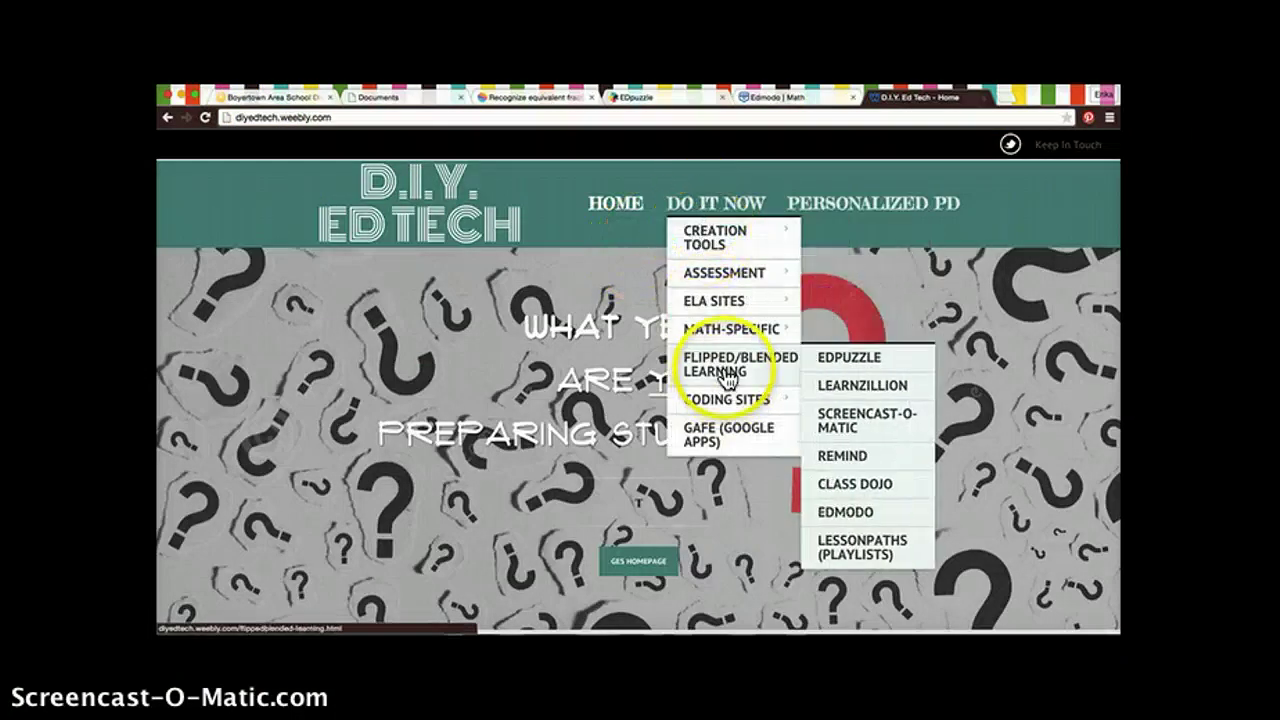